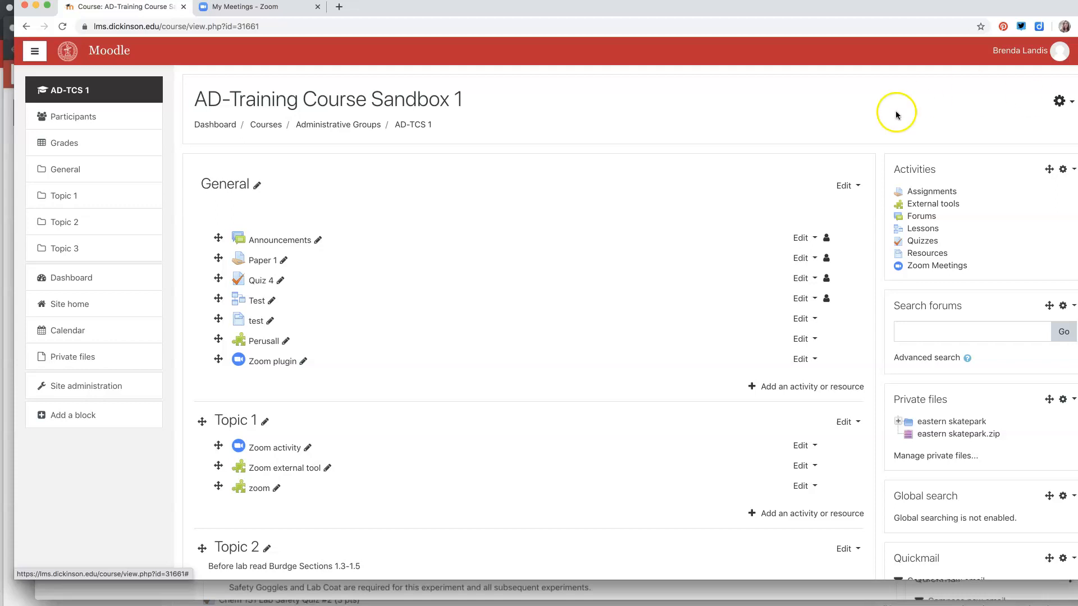
pyautogui.click(1060, 101)
pyautogui.click(1016, 141)
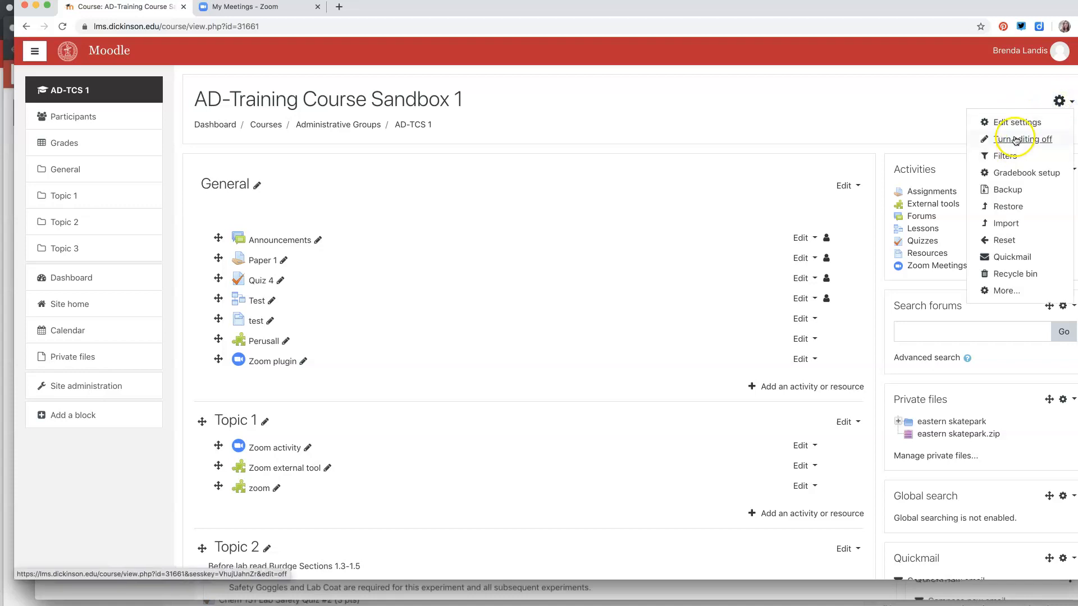
pyautogui.click(707, 144)
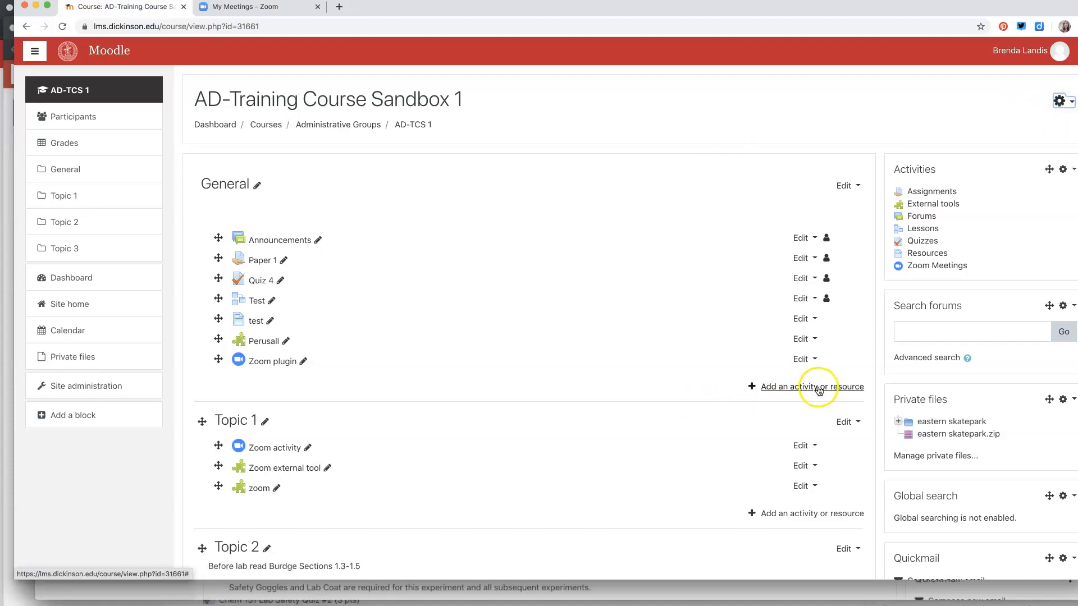
# Compare the Zoom meeting and External tool choices for a new activity in the General section, and cancel without adding one.
pyautogui.click(795, 387)
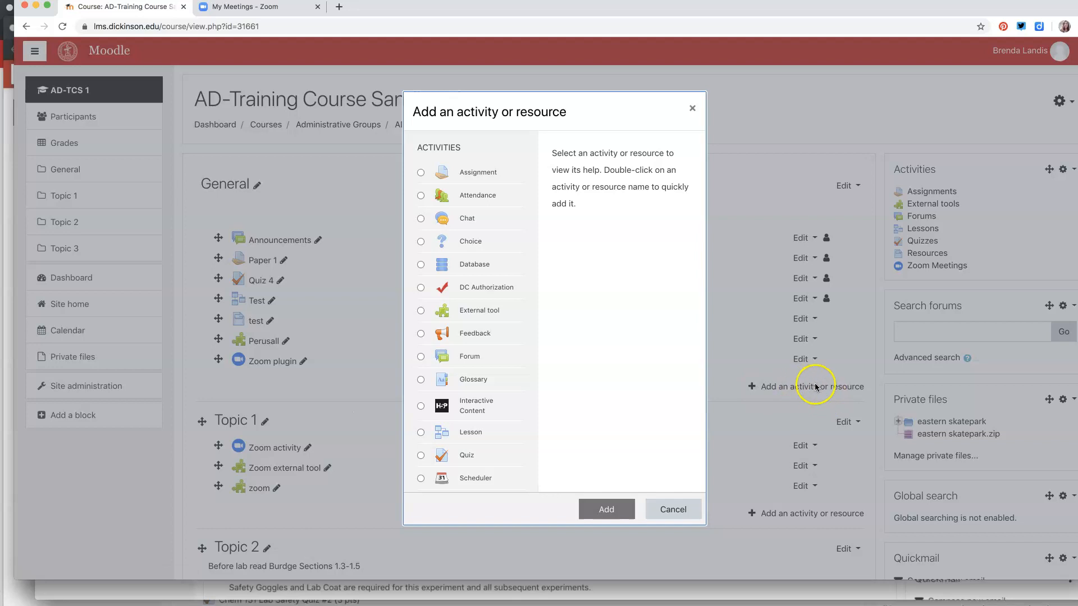
pyautogui.scroll(-5, 470, 356)
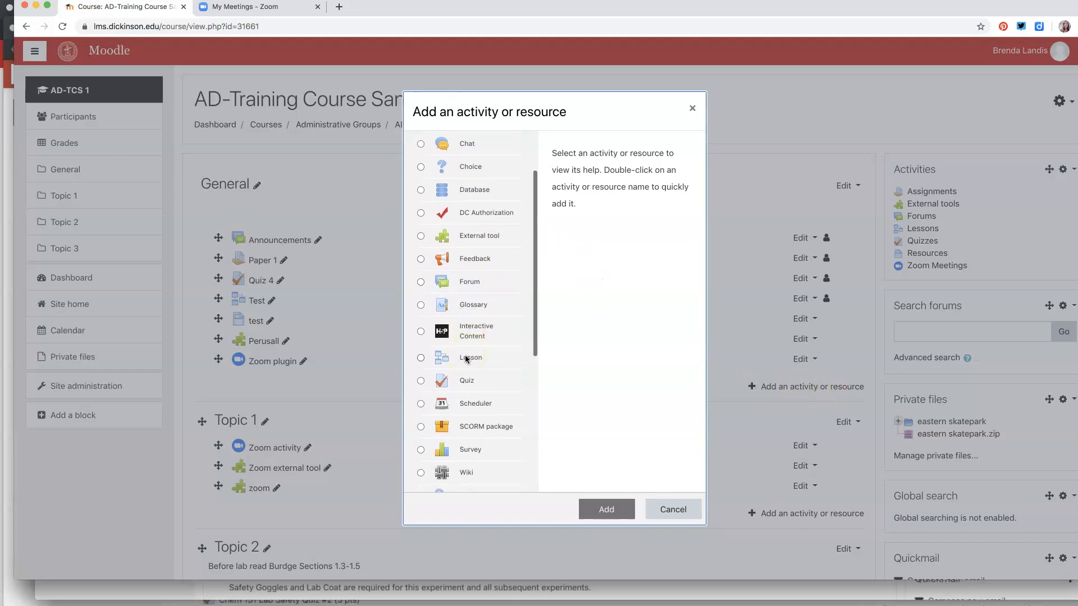
pyautogui.scroll(-2, 465, 355)
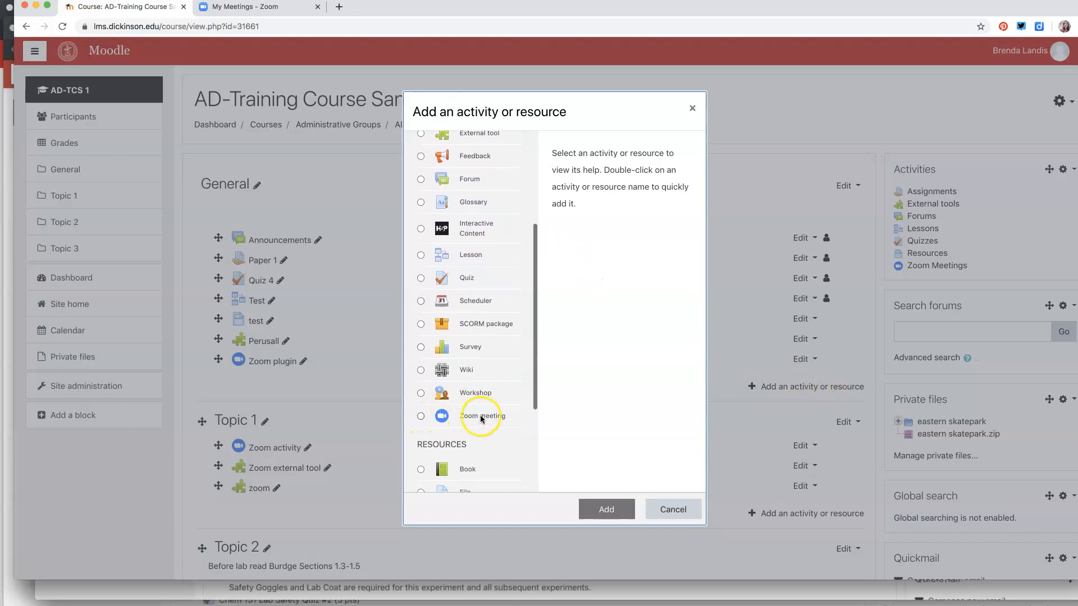
pyautogui.click(422, 417)
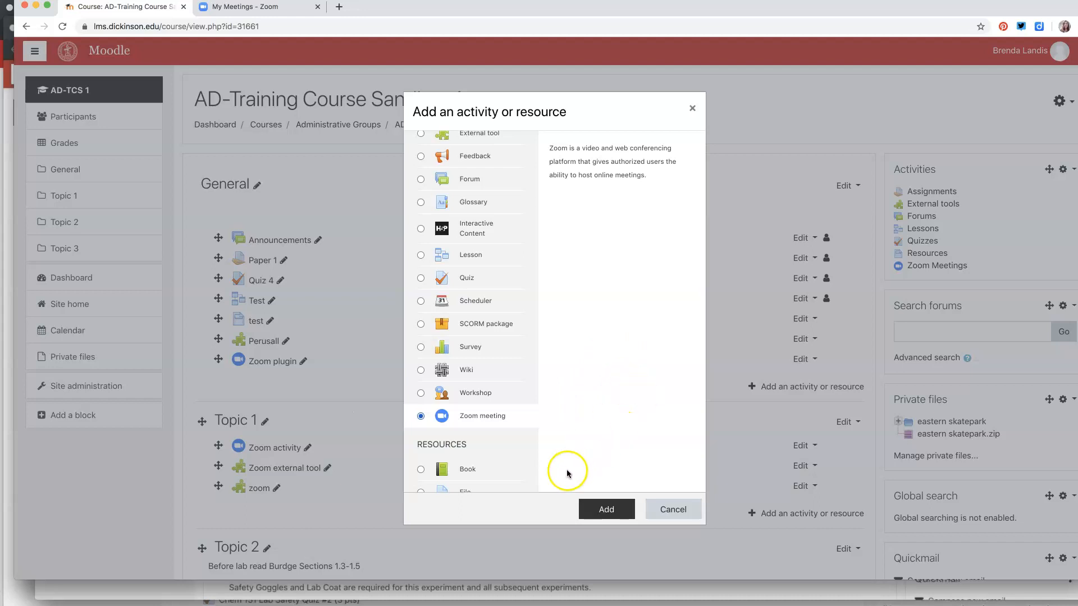
pyautogui.scroll(2, 441, 250)
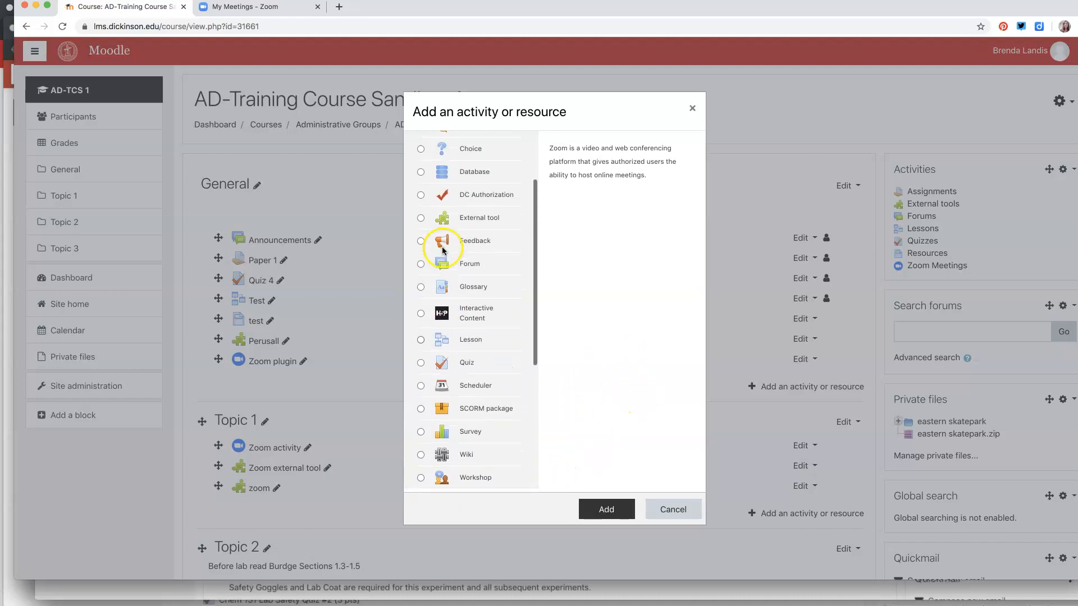
pyautogui.click(440, 220)
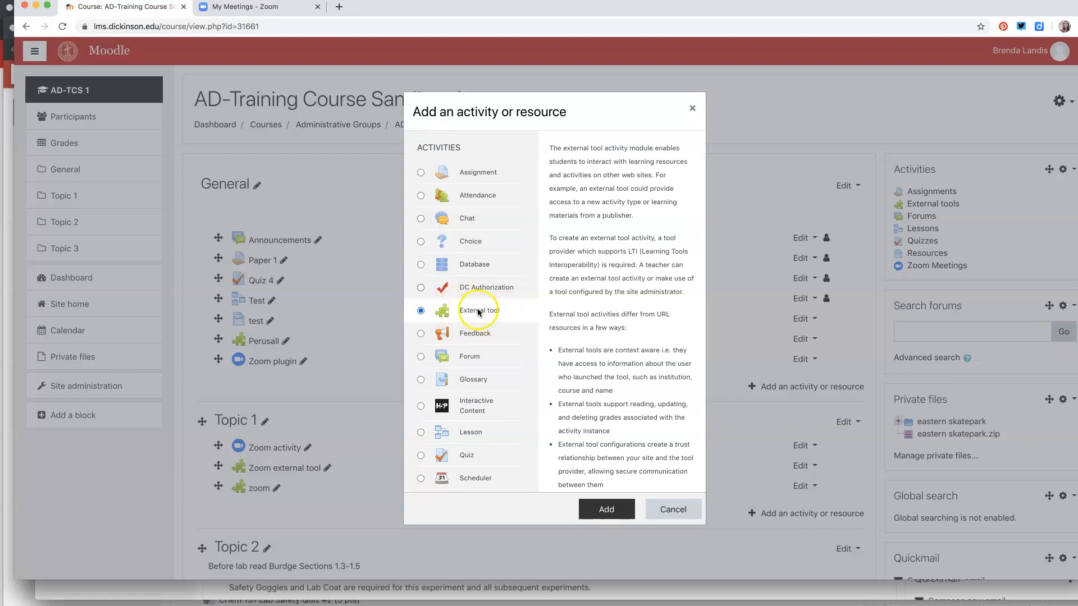
pyautogui.scroll(-5, 453, 352)
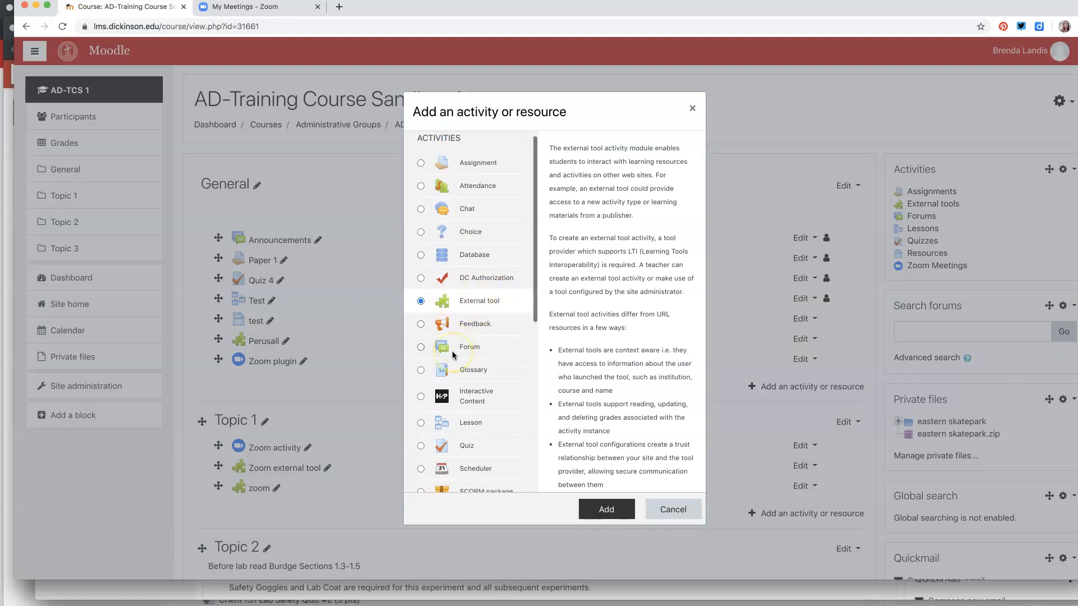
pyautogui.click(475, 415)
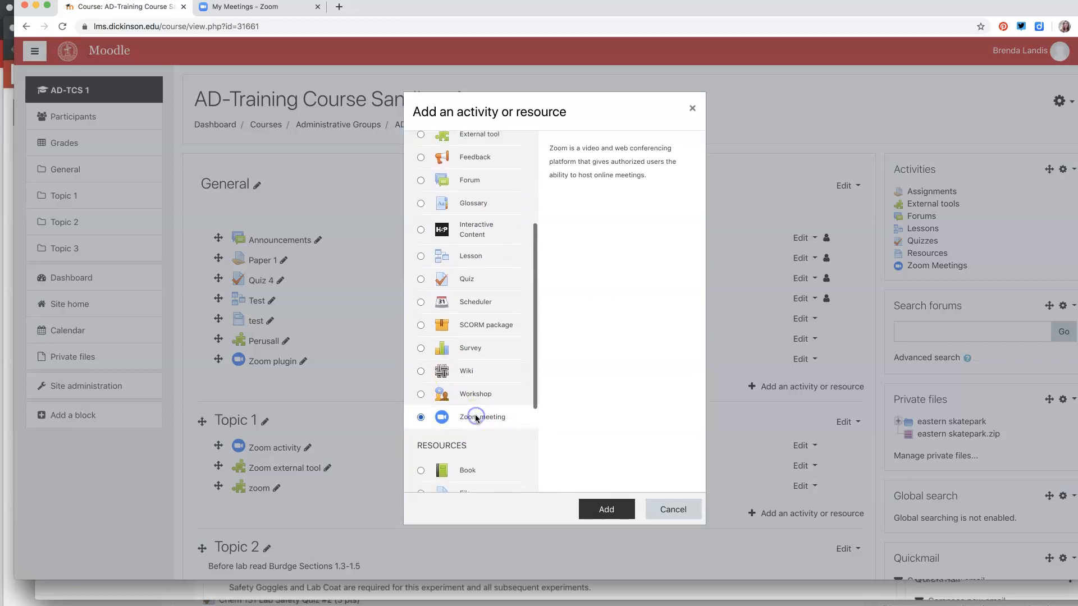
pyautogui.click(673, 511)
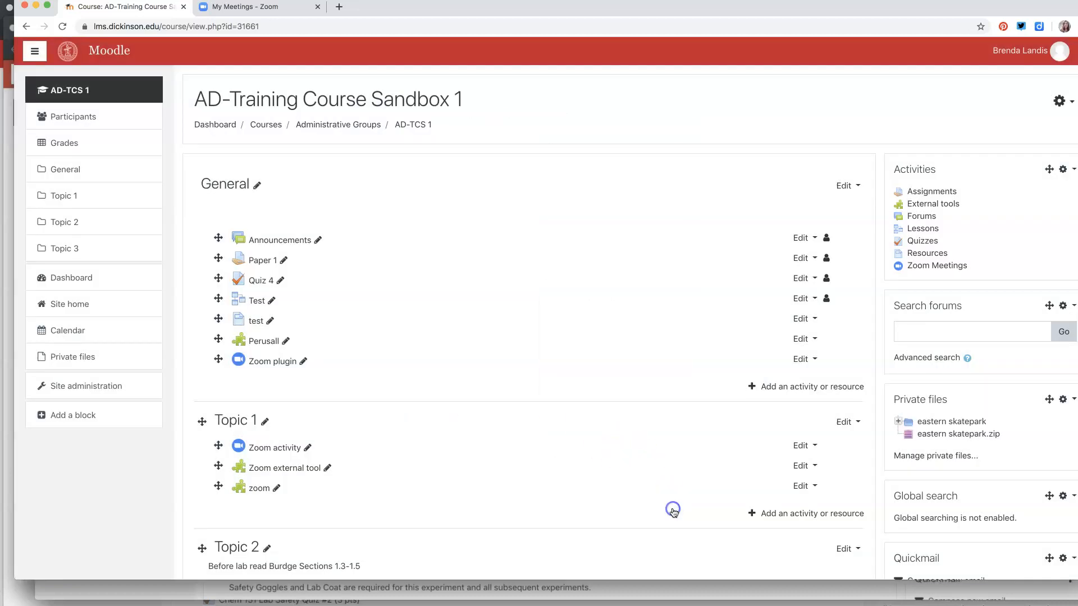
# Open the settings of the Zoom plugin activity in the General section and review its meeting options, including the password field.
pyautogui.click(802, 360)
pyautogui.click(779, 380)
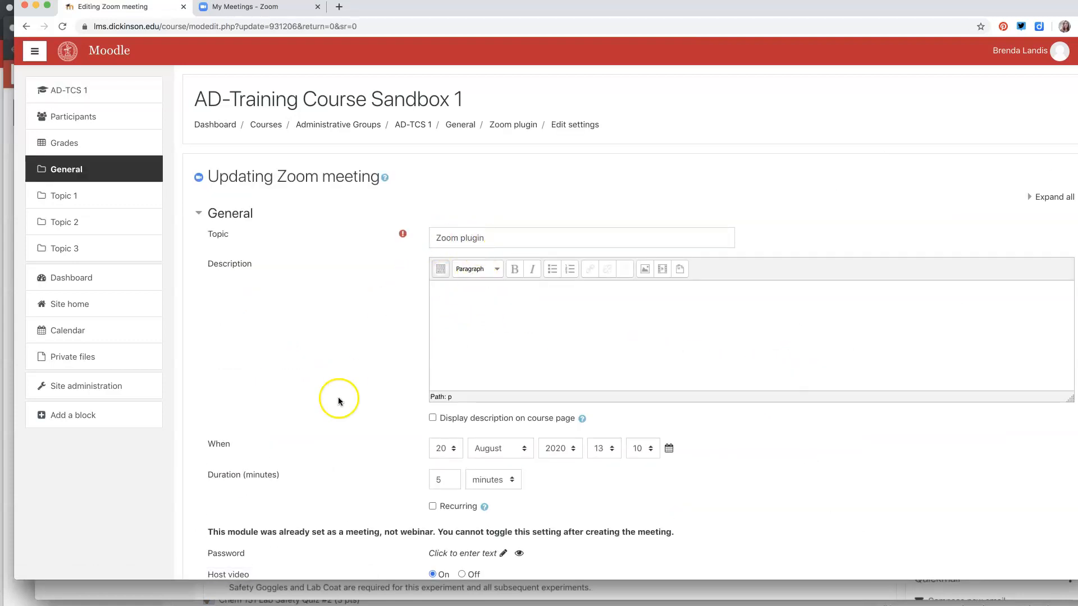
pyautogui.scroll(-3, 369, 481)
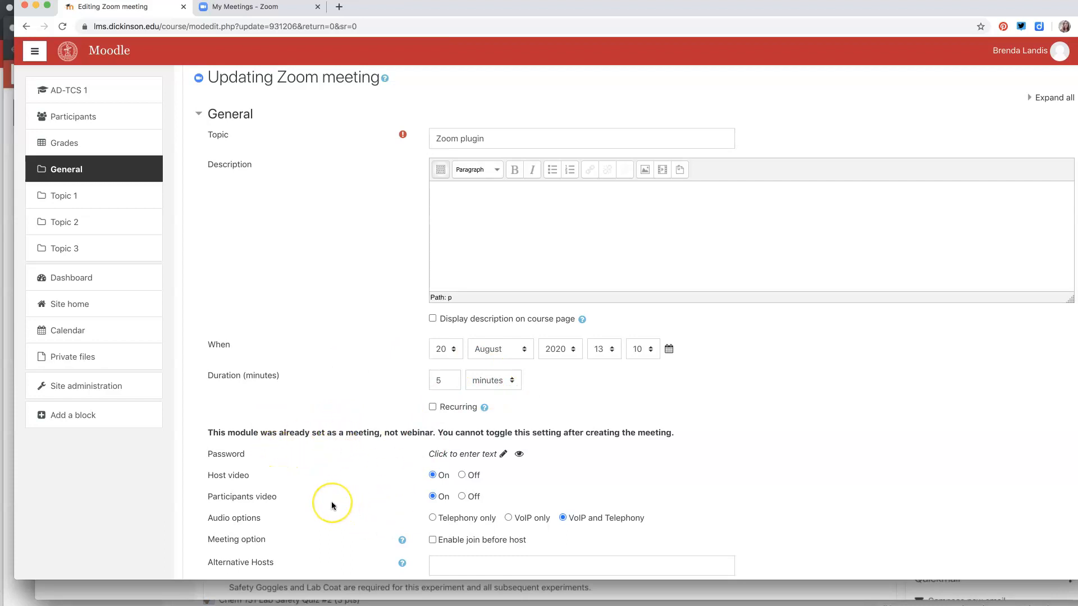
pyautogui.scroll(-3, 331, 500)
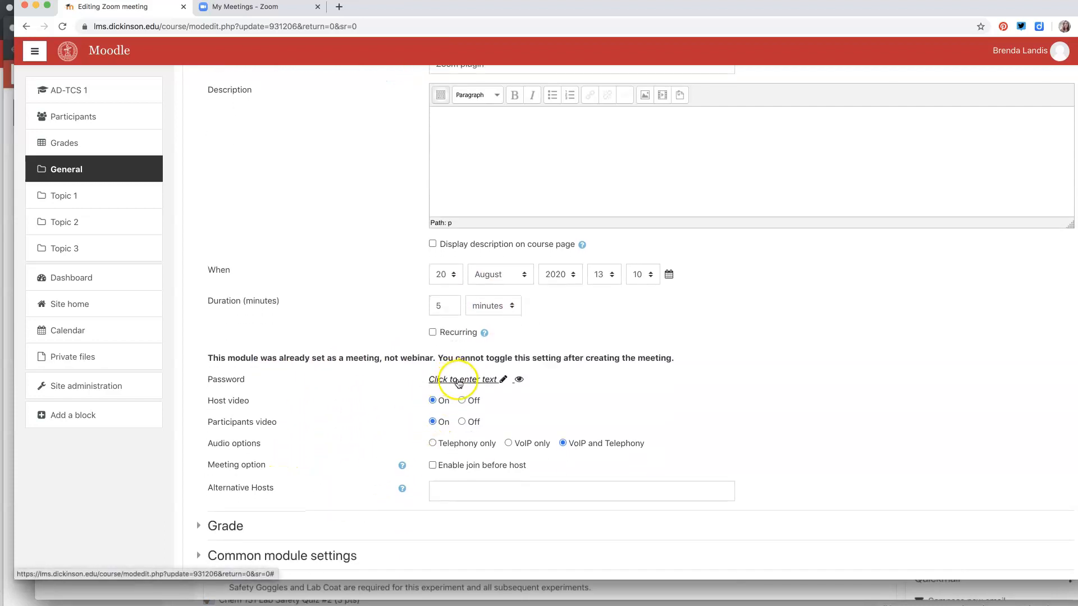
pyautogui.click(459, 381)
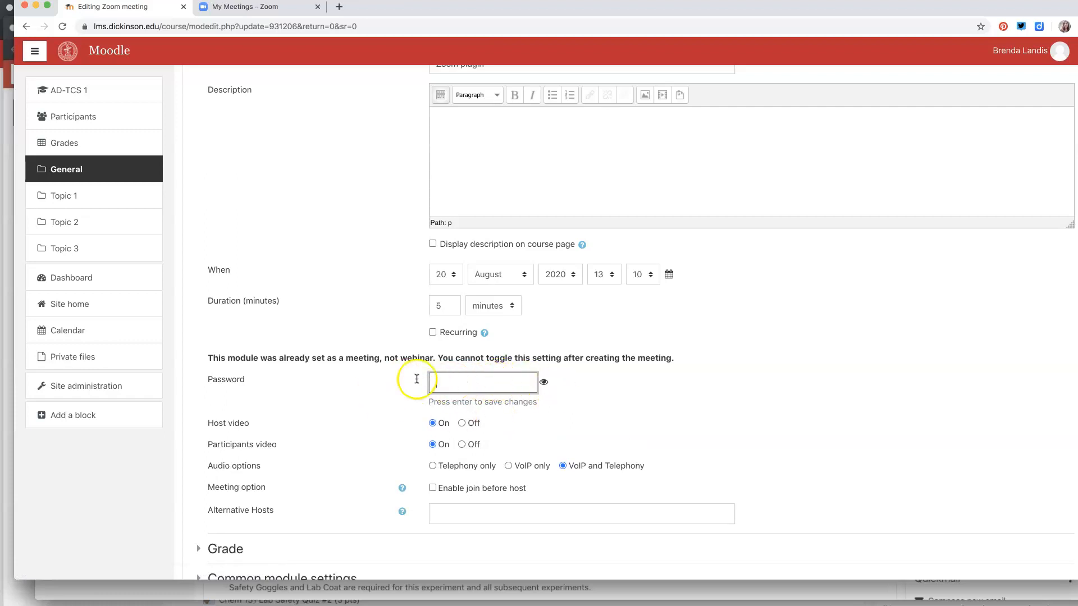
pyautogui.click(359, 398)
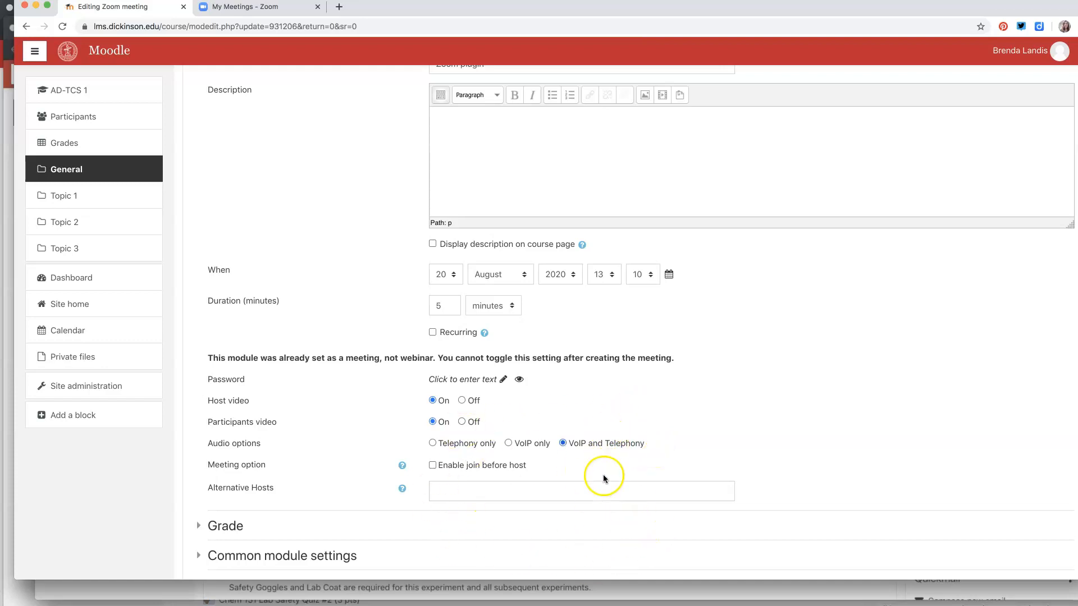
# Switch to the Zoom site, inspect the Zoom plugin meeting's details and invitation text, and return to Moodle.
pyautogui.click(266, 8)
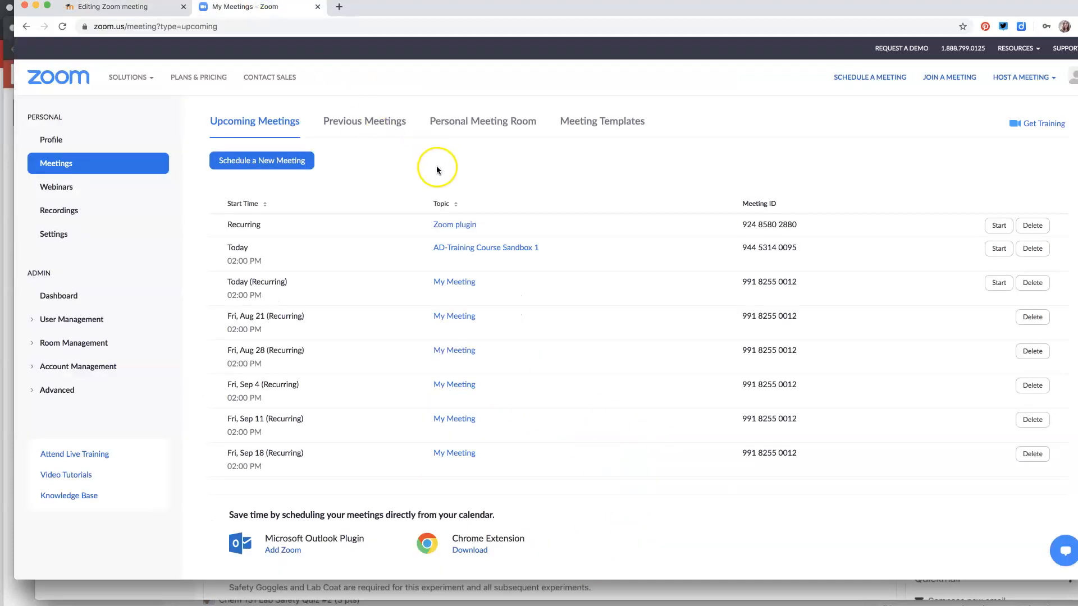
pyautogui.click(464, 229)
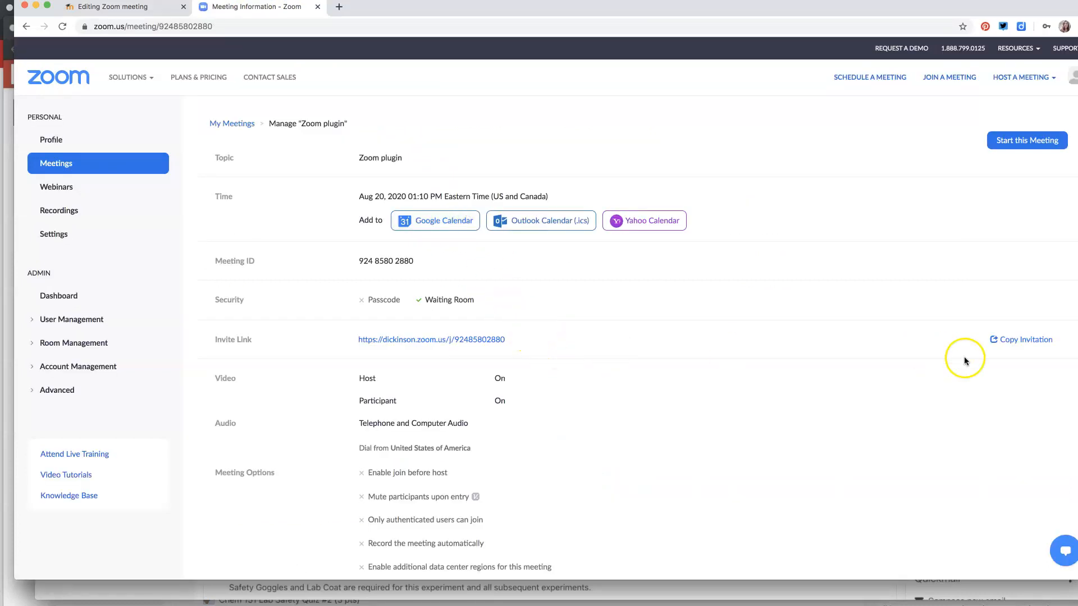
pyautogui.click(1010, 340)
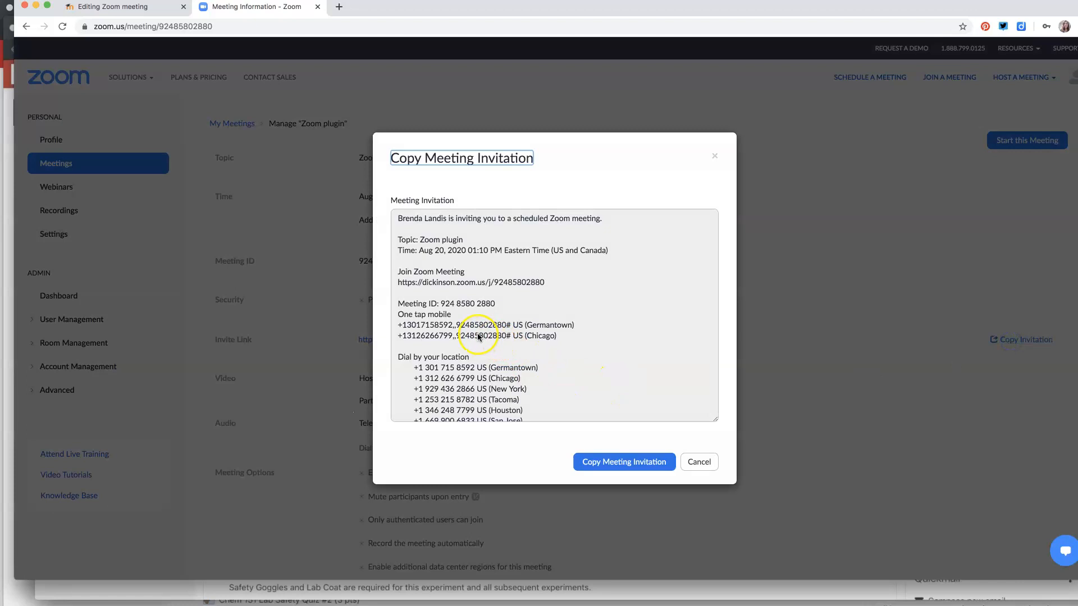
pyautogui.click(698, 462)
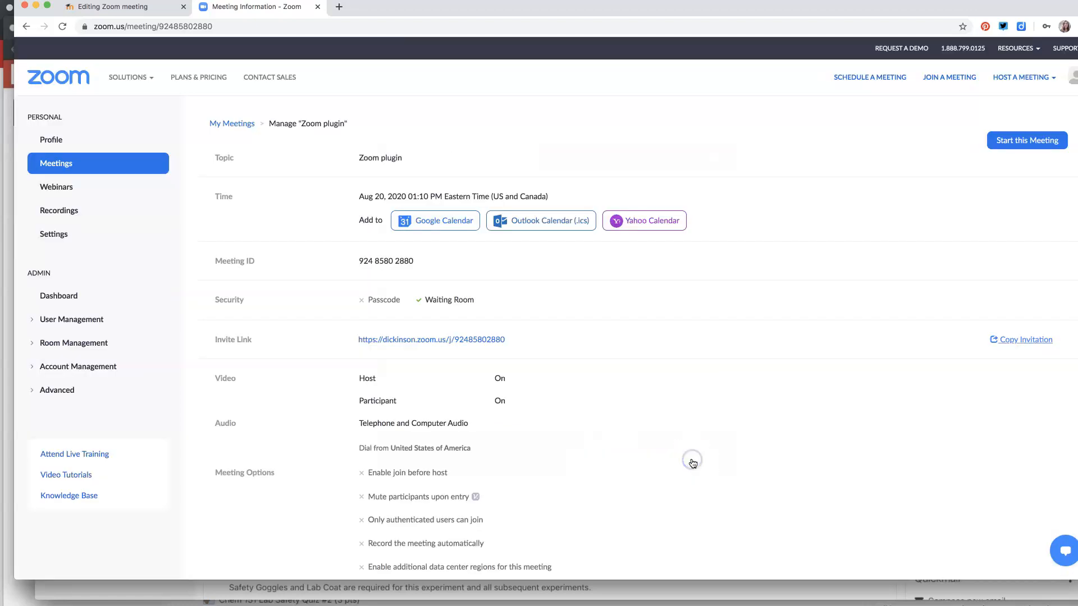
pyautogui.click(112, 7)
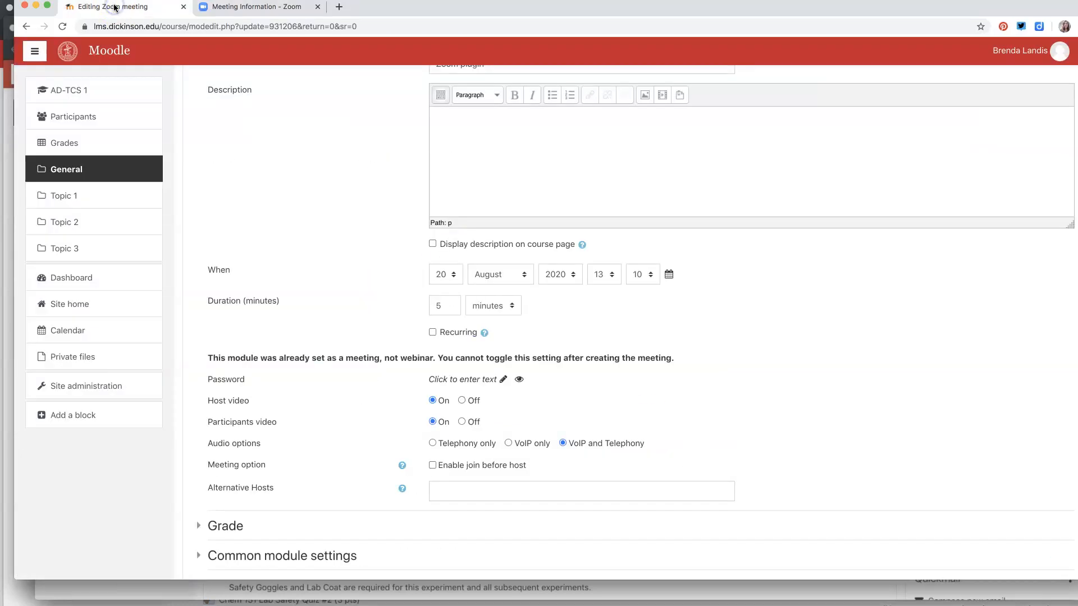
# Save and display the Zoom plugin activity, and view the list of all Zoom meetings in the course.
pyautogui.scroll(-5, 249, 234)
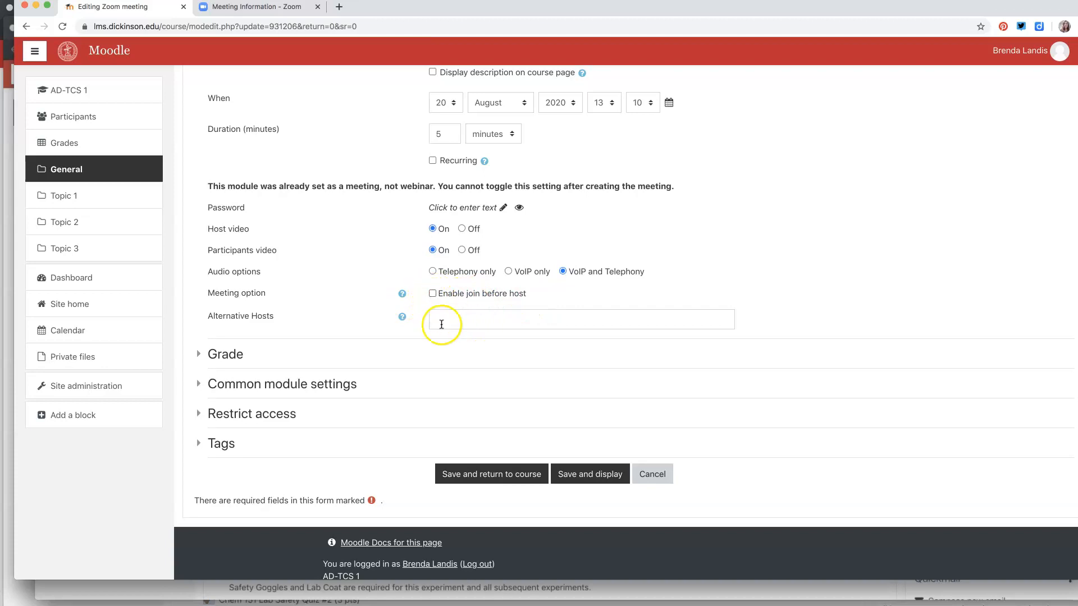
pyautogui.click(585, 474)
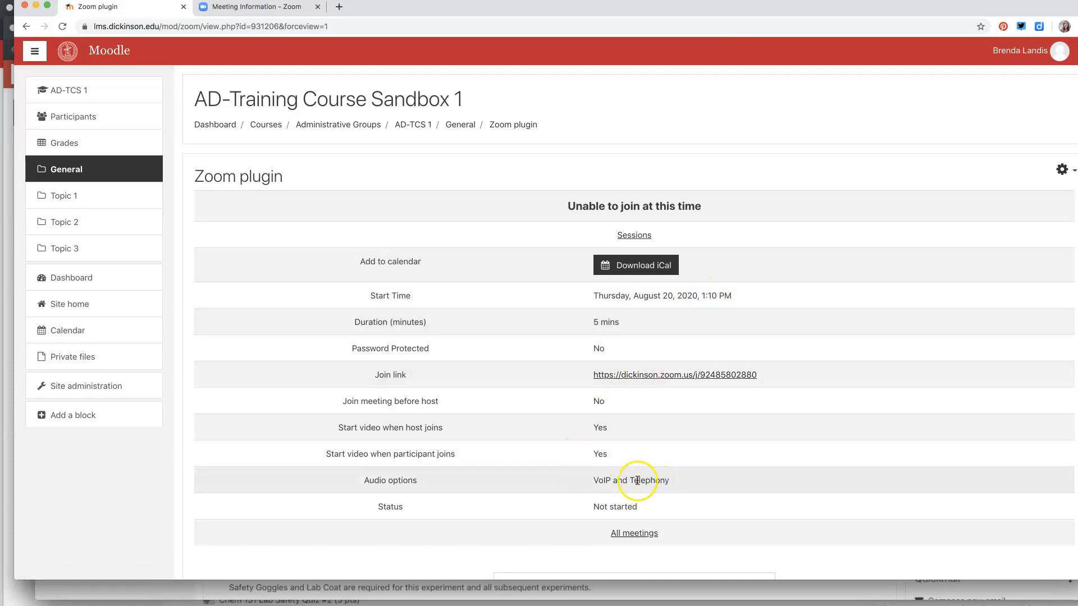
pyautogui.click(642, 535)
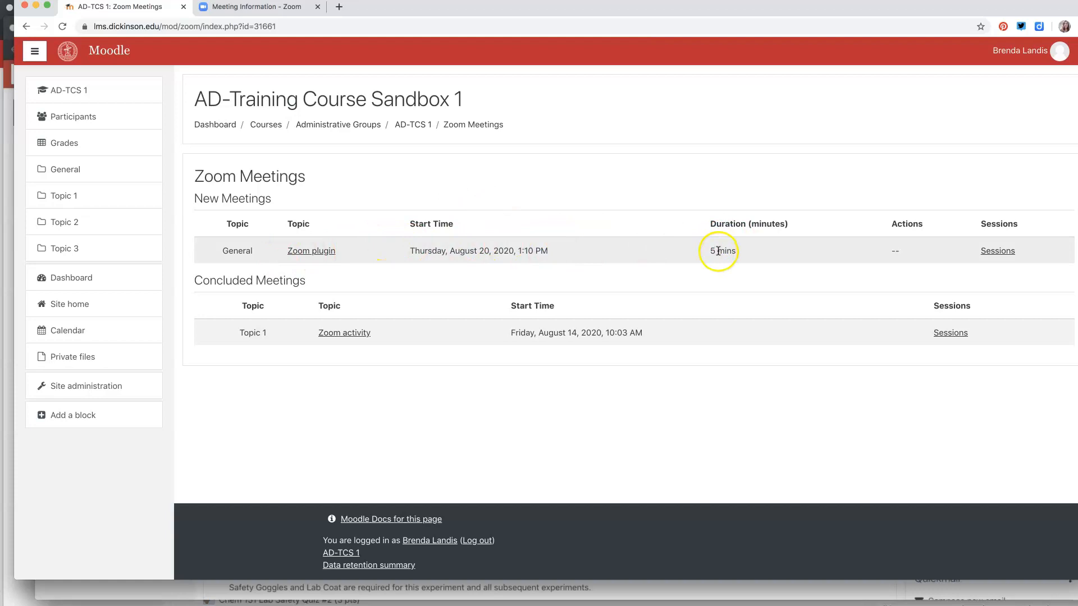
# Edit the Zoom external tool activity in Topic 1 with Zoom Pro as its preconfigured tool, and save and display it.
pyautogui.click(427, 126)
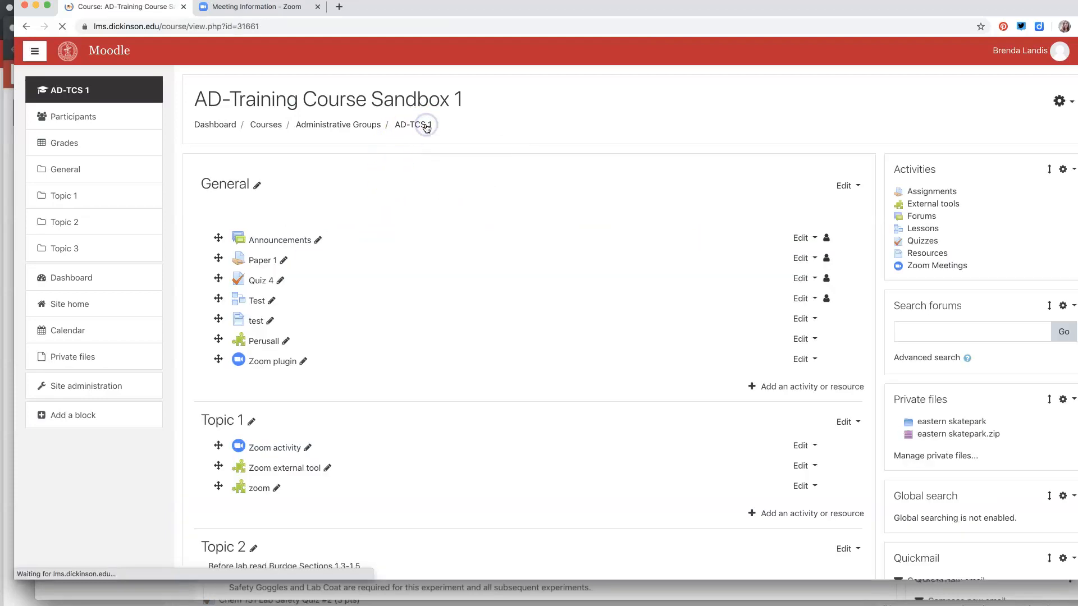
pyautogui.scroll(-2, 287, 371)
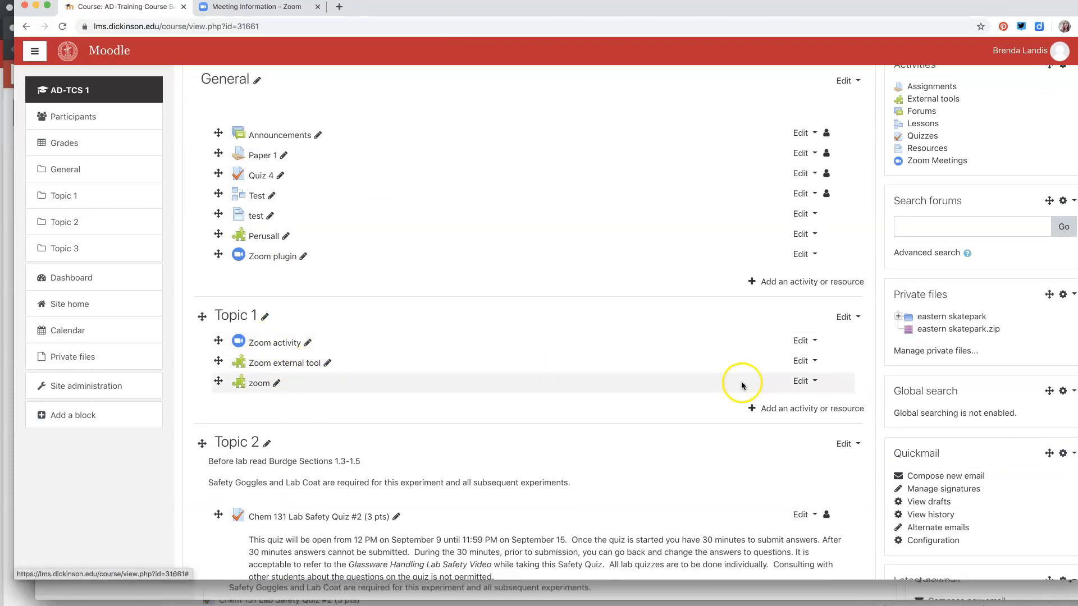
pyautogui.click(805, 362)
pyautogui.click(781, 383)
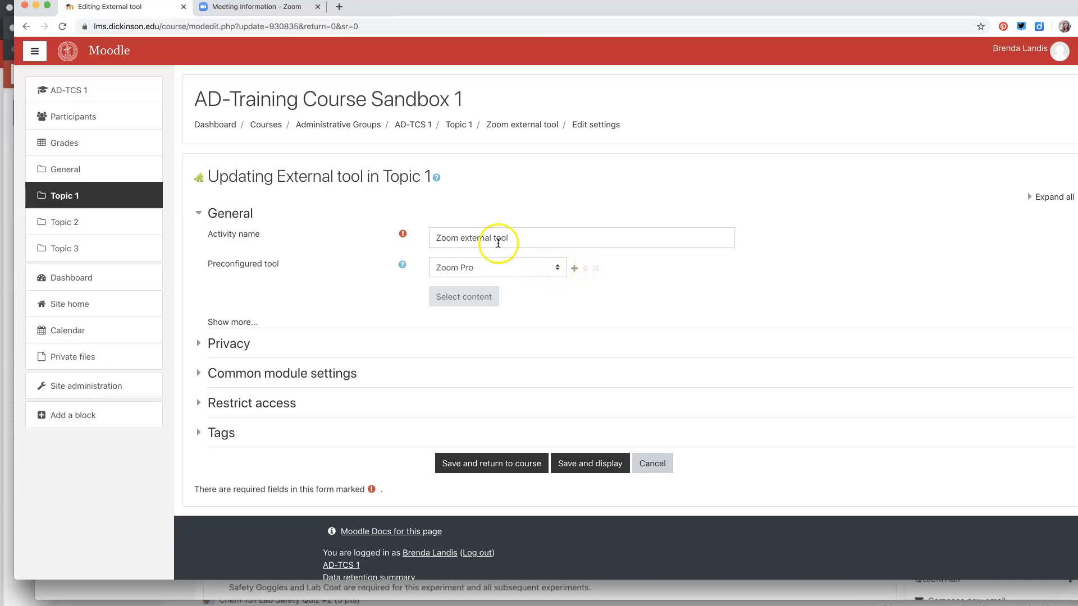
pyautogui.click(557, 270)
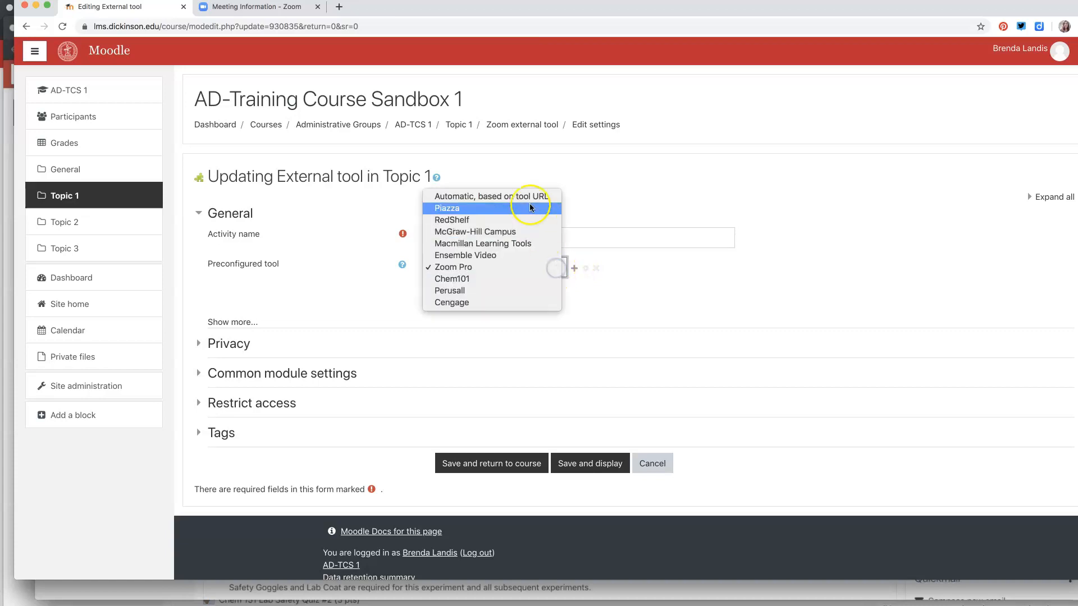
pyautogui.click(519, 267)
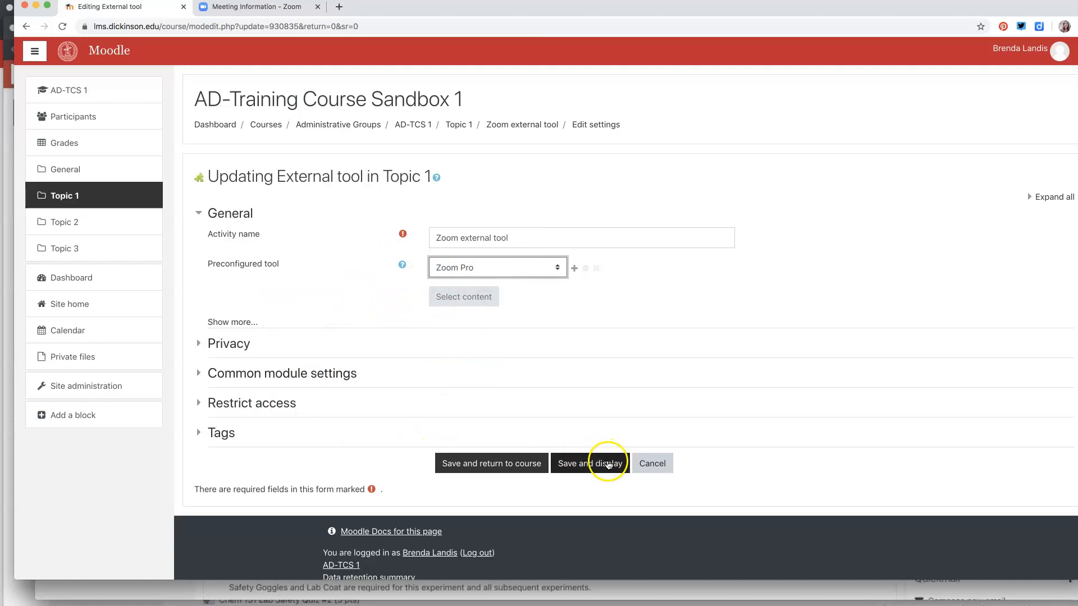
pyautogui.click(608, 463)
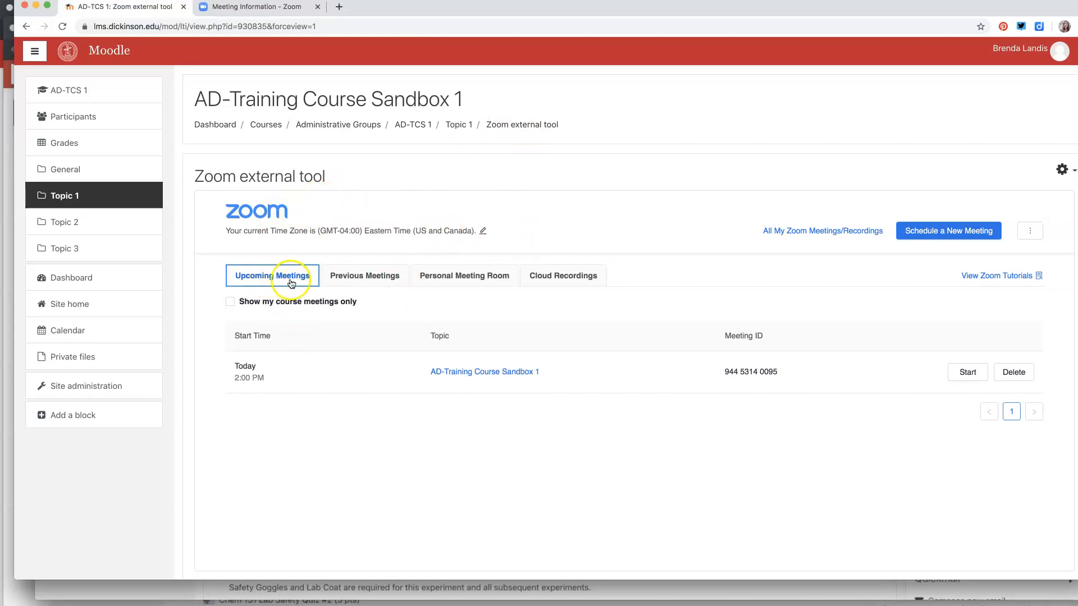
# Schedule and save a new Zoom meeting with the topic "AD-Training Course Sandbox 2", and review its details.
pyautogui.click(912, 234)
pyautogui.click(510, 302)
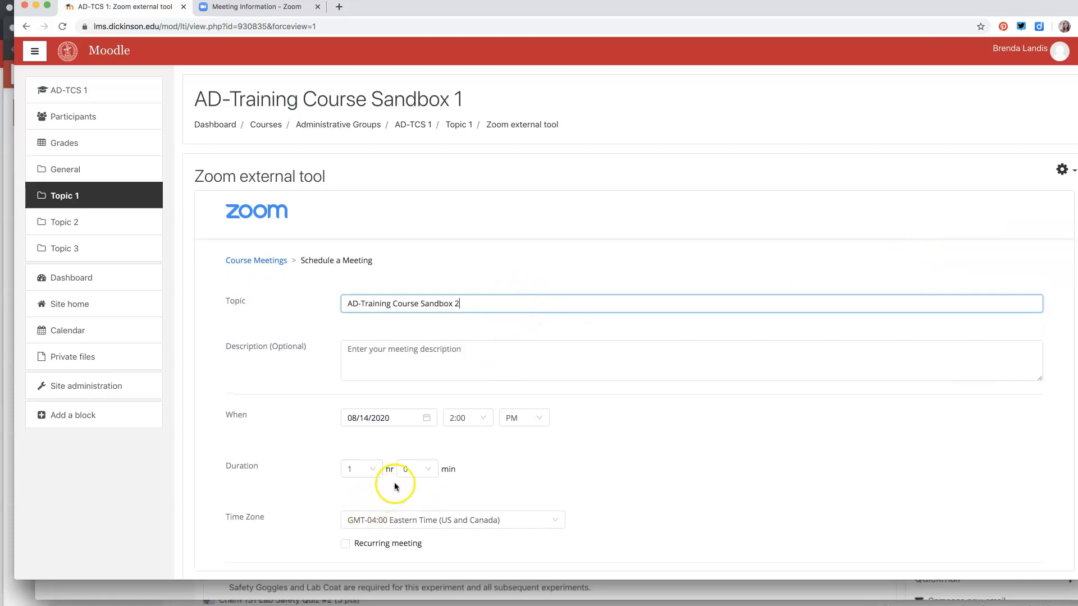
pyautogui.scroll(-10, 492, 446)
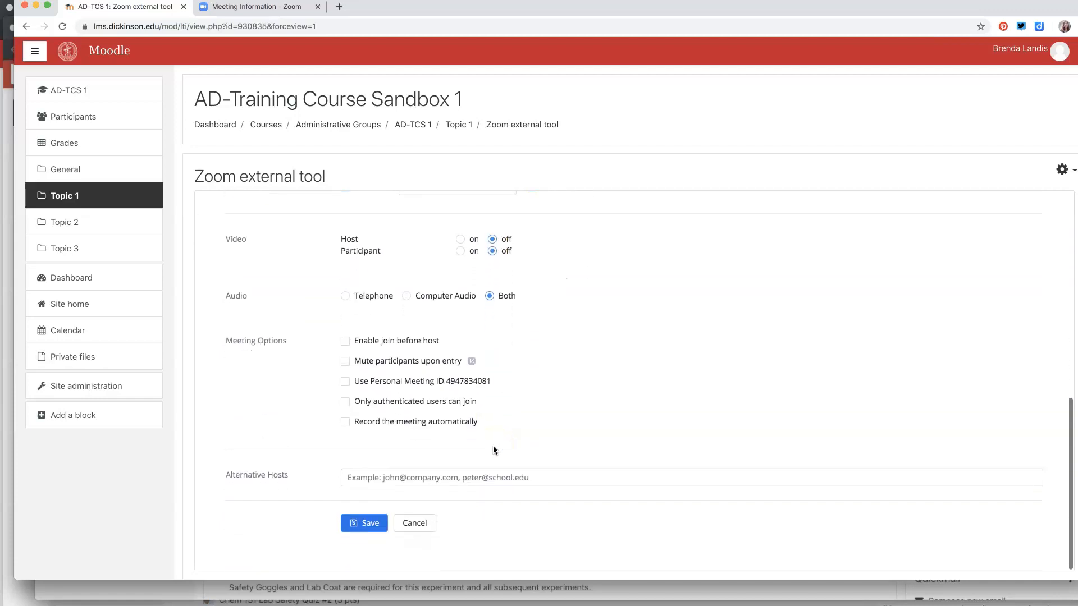
pyautogui.click(363, 522)
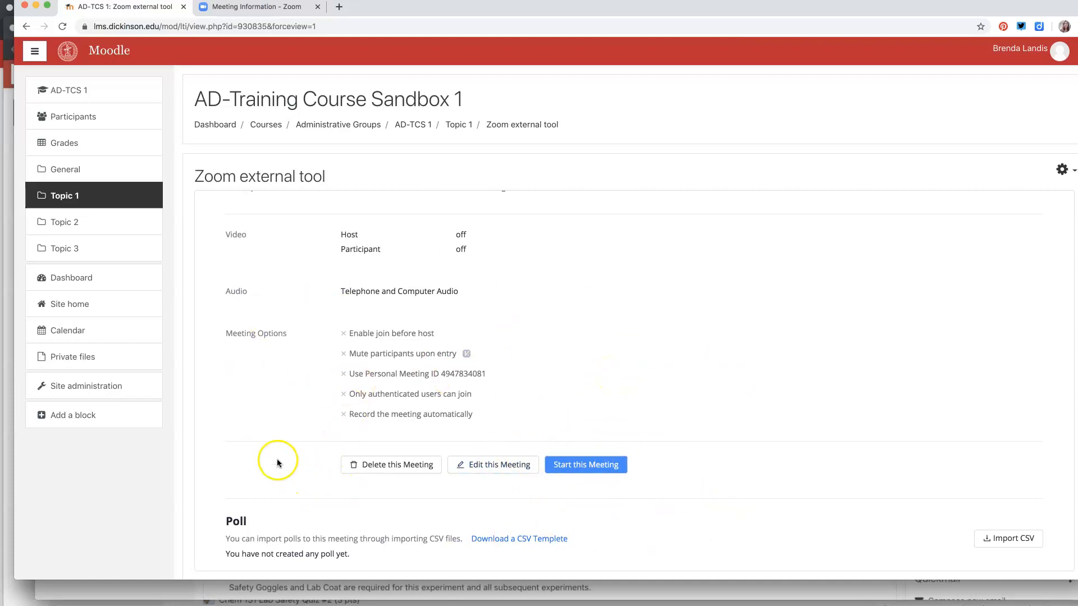
pyautogui.scroll(-3, 271, 450)
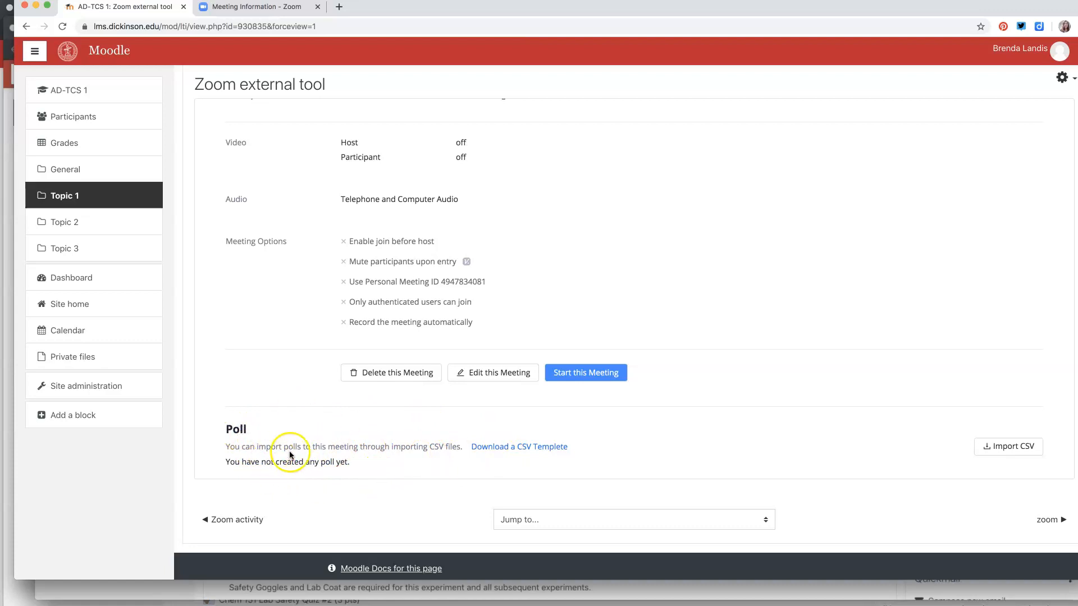
pyautogui.scroll(10, 291, 451)
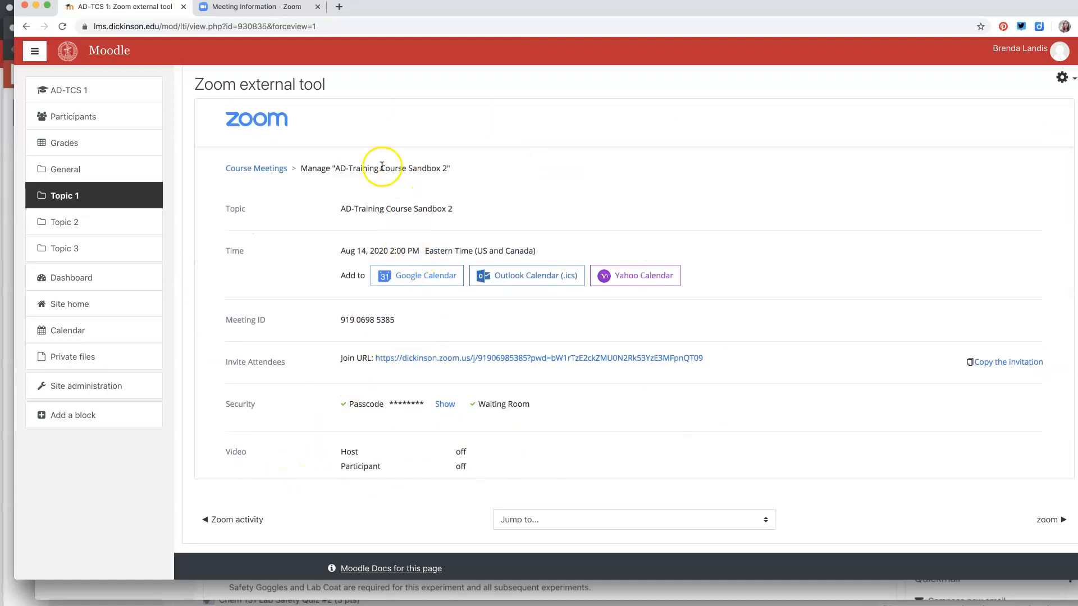
# Review the Zoom external tool's upcoming meetings filtered to course meetings, its previous meetings, cloud recordings and personal meeting room.
pyautogui.scroll(4, 326, 193)
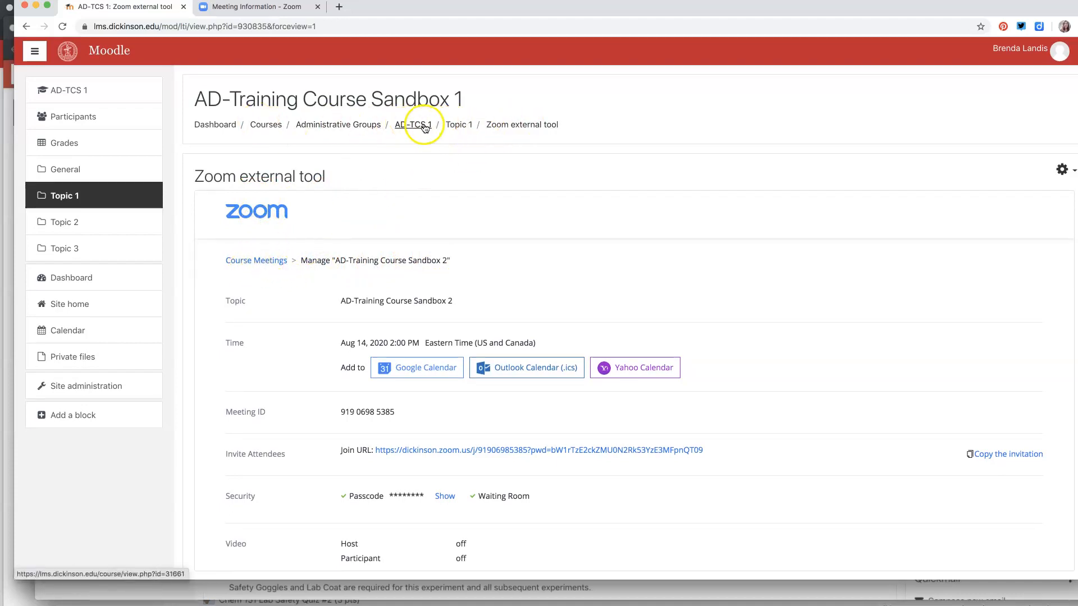
pyautogui.click(262, 261)
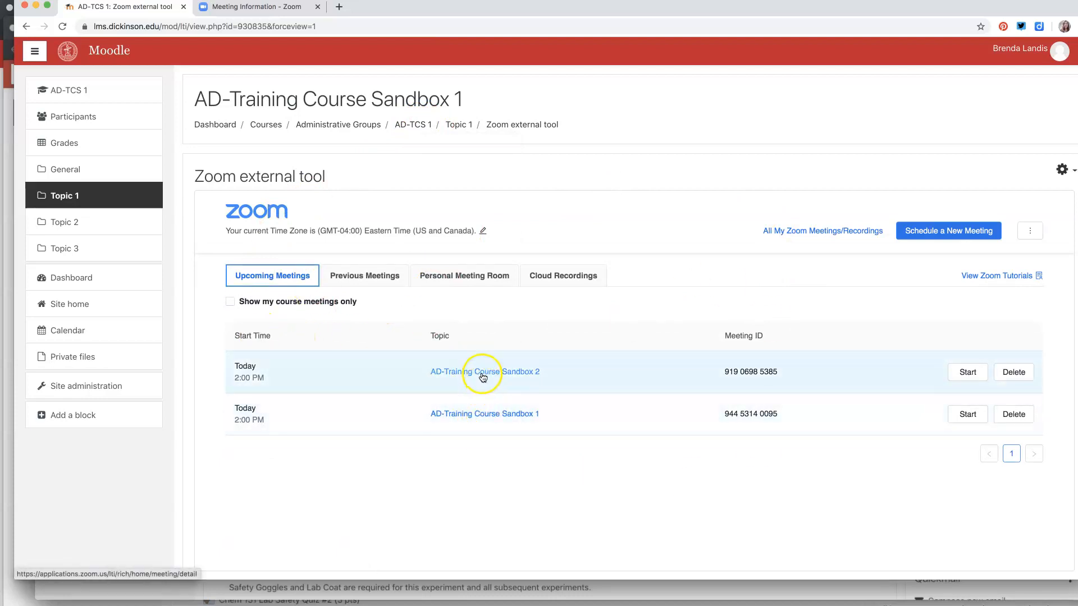
pyautogui.click(231, 302)
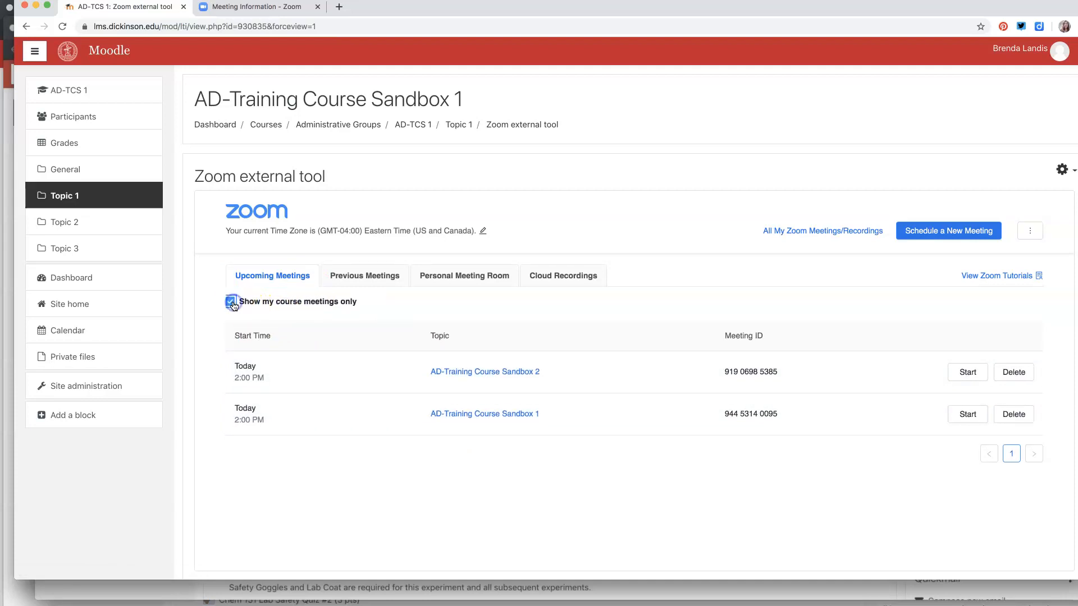
pyautogui.click(393, 277)
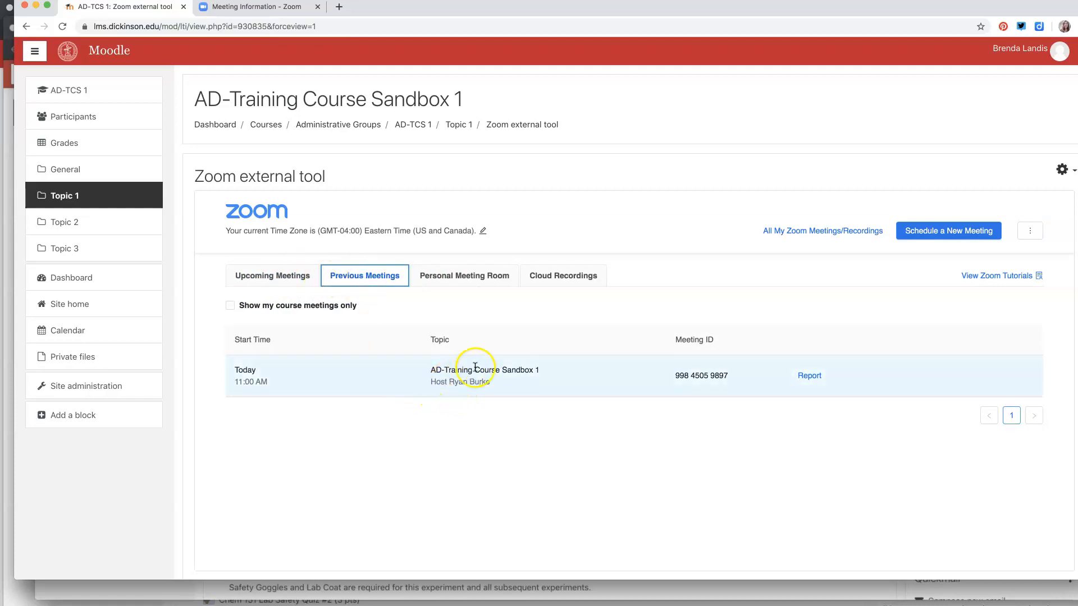
pyautogui.click(557, 277)
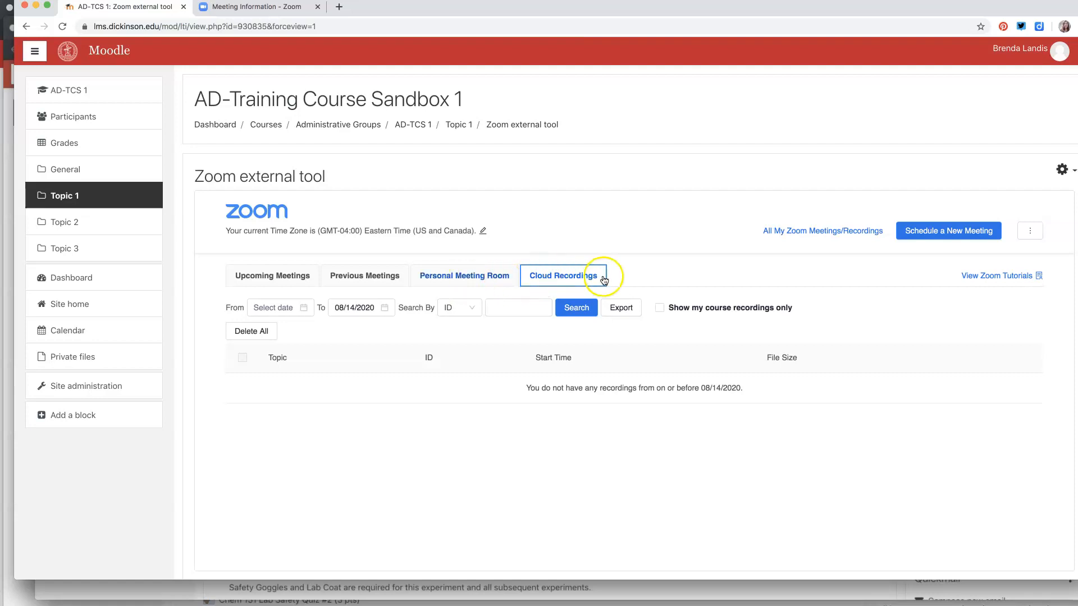
pyautogui.click(452, 283)
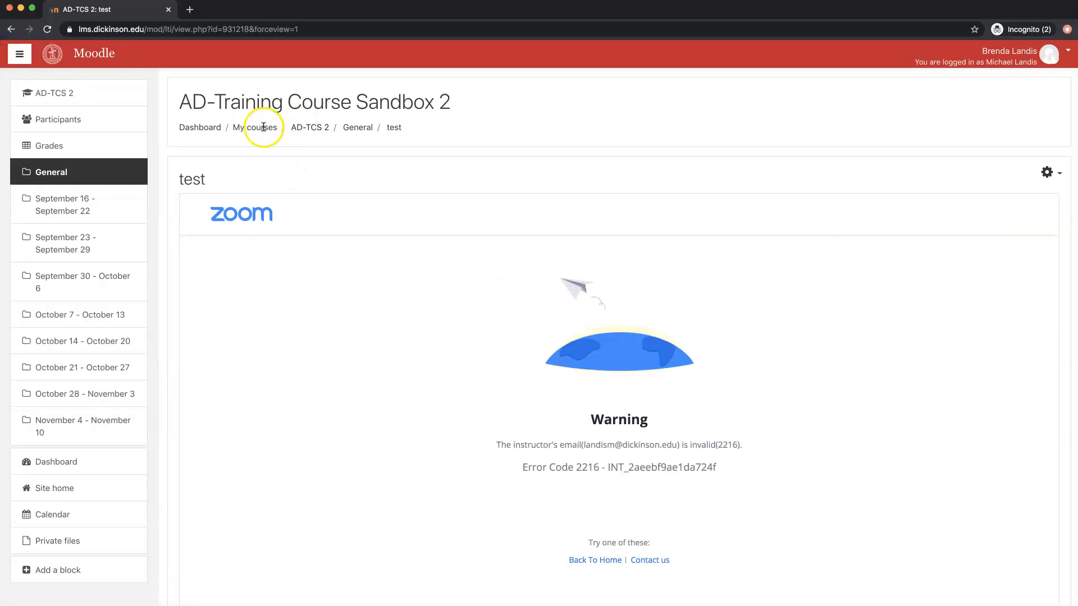
# In the incognito window with the student login, open AD-Training Course Sandbox 1 and view its Zoom external tool activity.
pyautogui.click(90, 53)
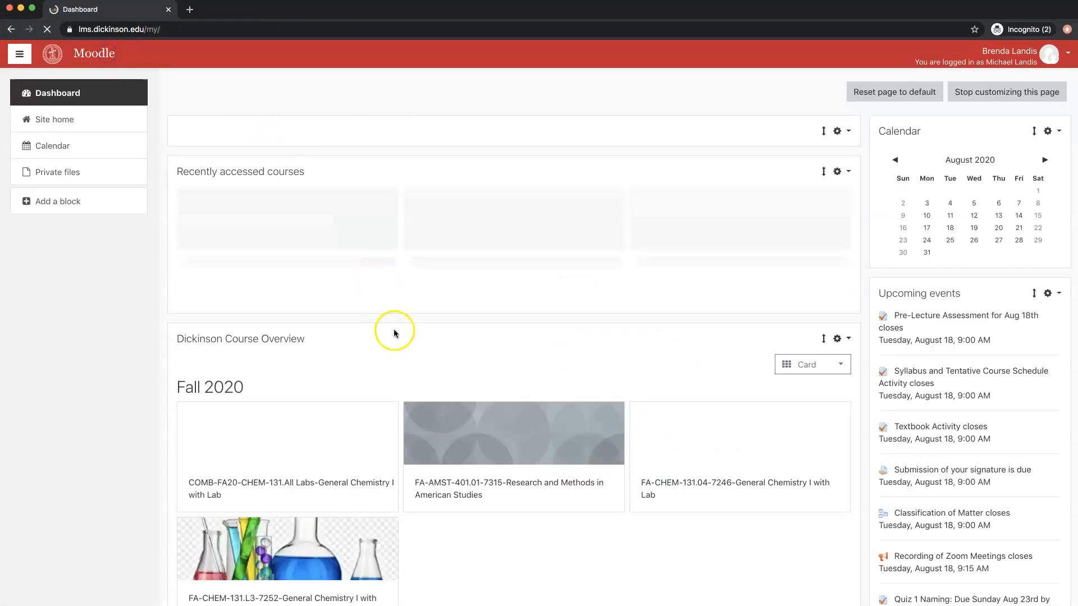
pyautogui.scroll(-9, 445, 476)
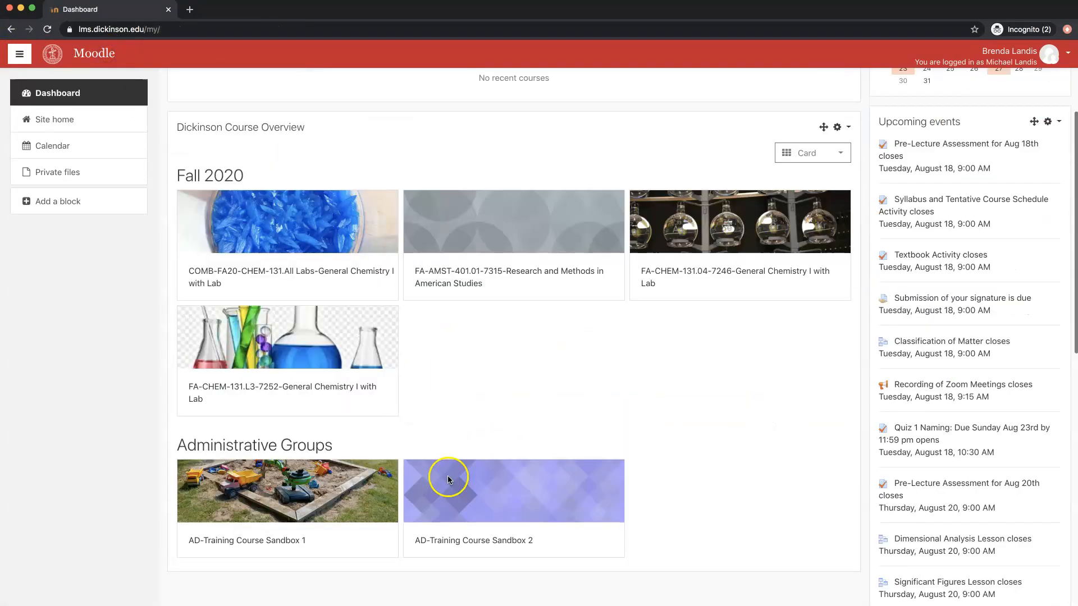
pyautogui.click(264, 376)
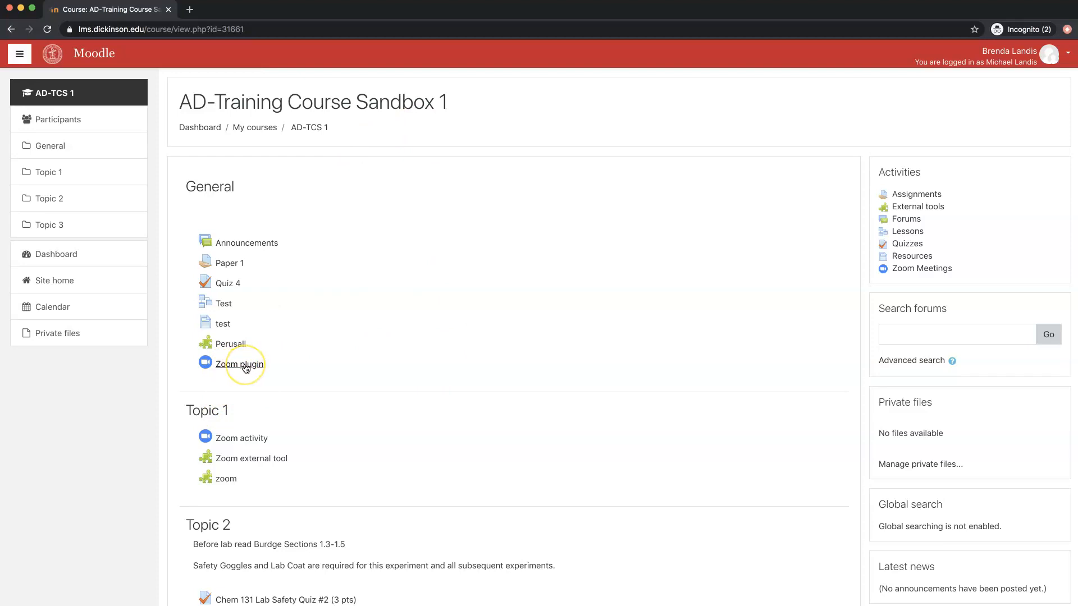
pyautogui.click(239, 458)
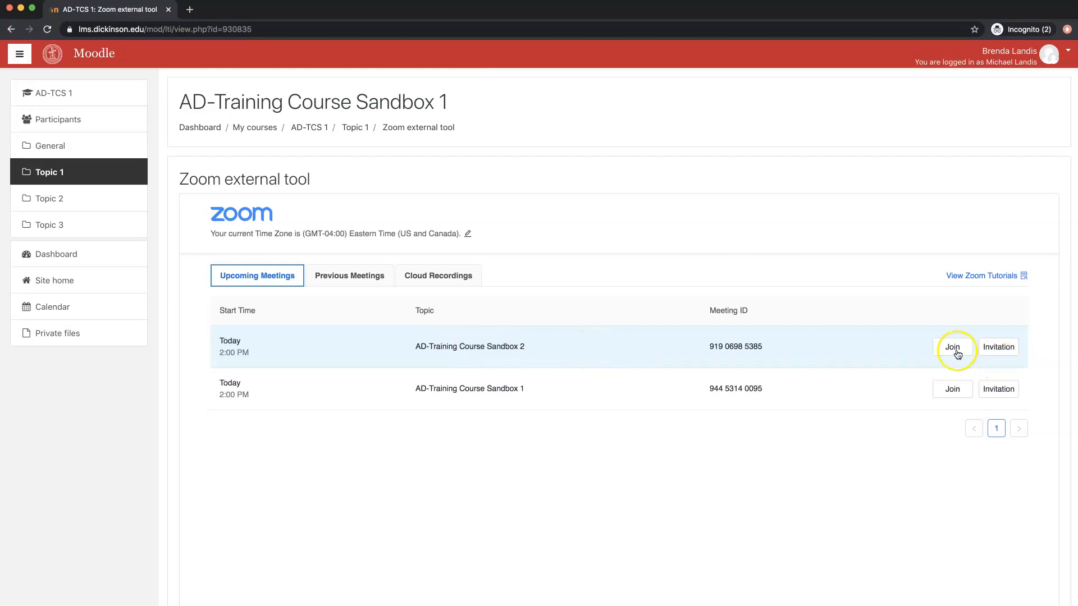
# Inspect the invitation for the AD-Training Course Sandbox 2 meeting, and check the student's previous meetings and cloud recordings.
pyautogui.click(1003, 350)
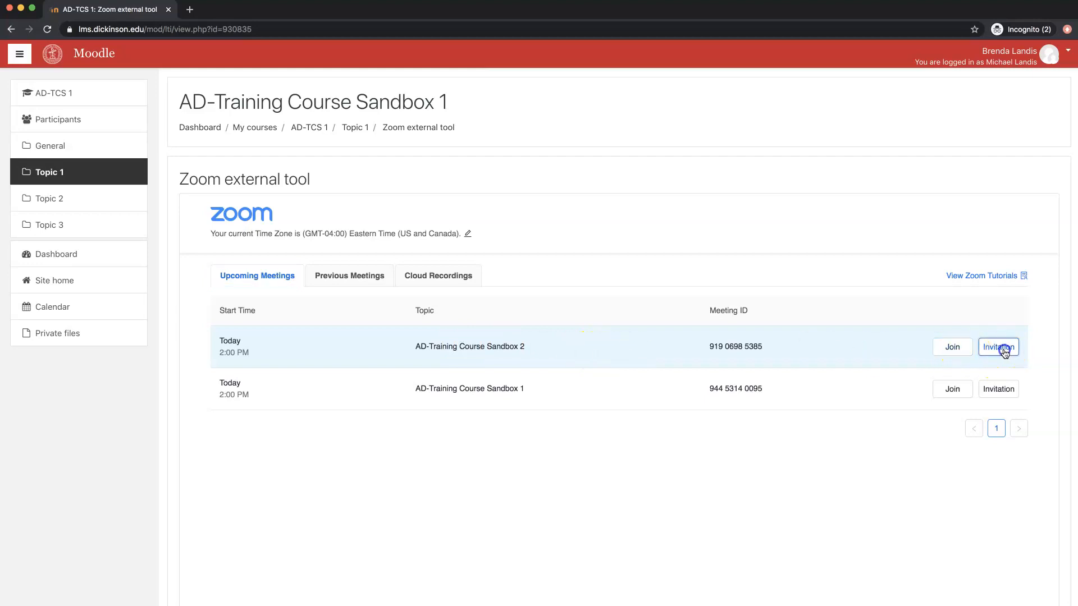
pyautogui.scroll(-2, 575, 380)
pyautogui.scroll(-1, 575, 381)
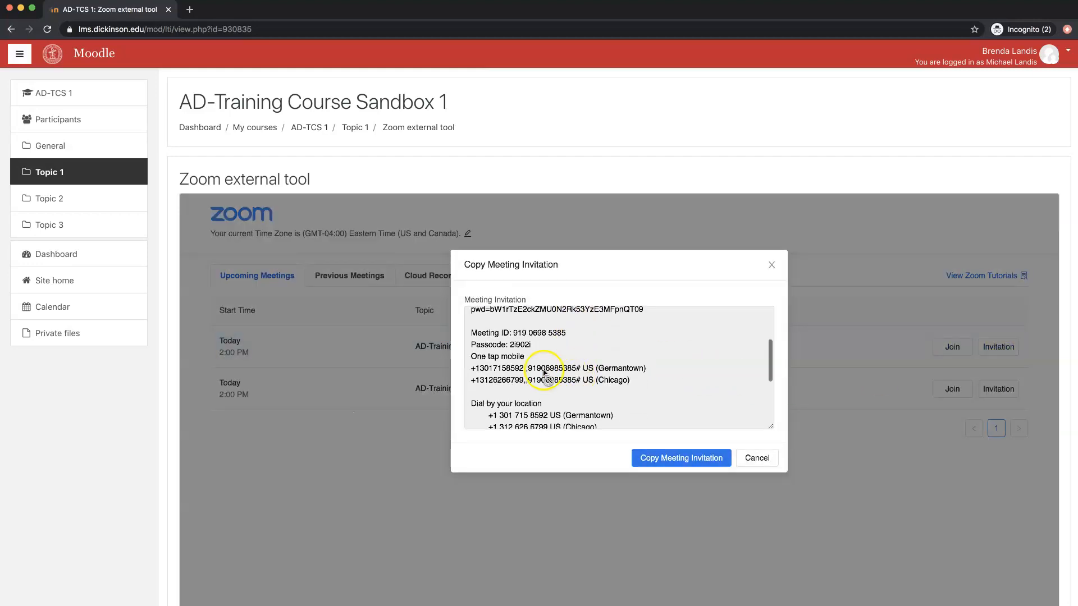
pyautogui.click(771, 265)
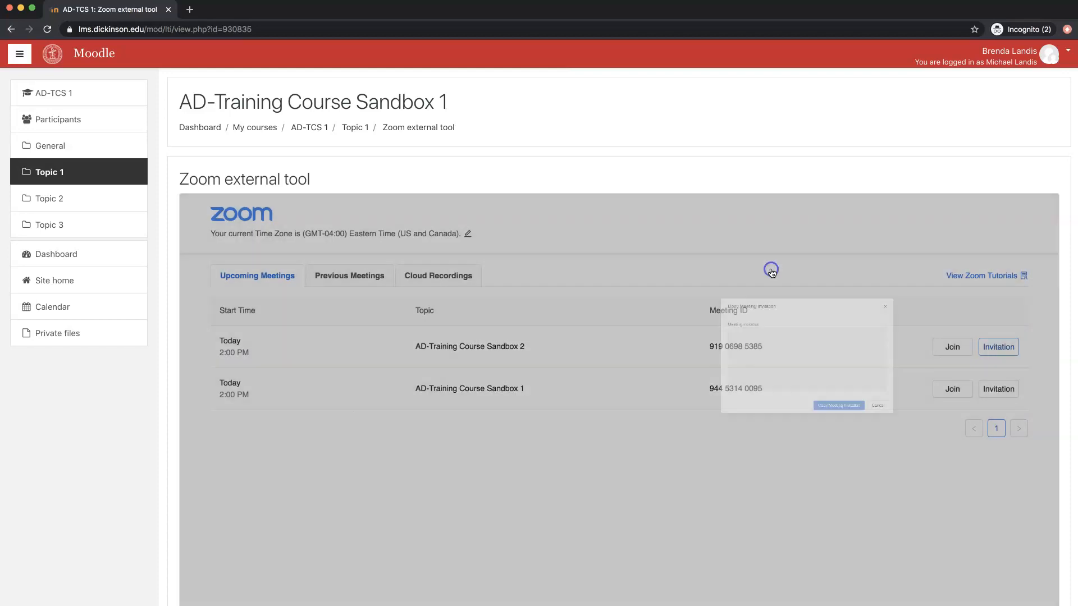
pyautogui.click(337, 273)
pyautogui.click(425, 274)
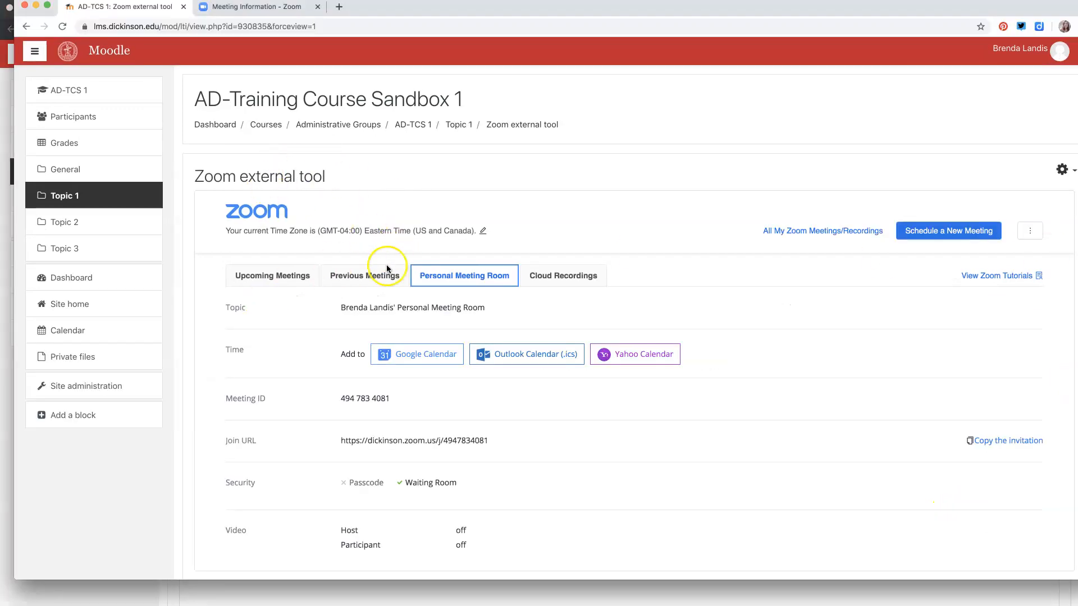
# Back in the instructor window, compare the external tool's upcoming meetings with the full list of upcoming meetings on the Zoom site.
pyautogui.click(274, 279)
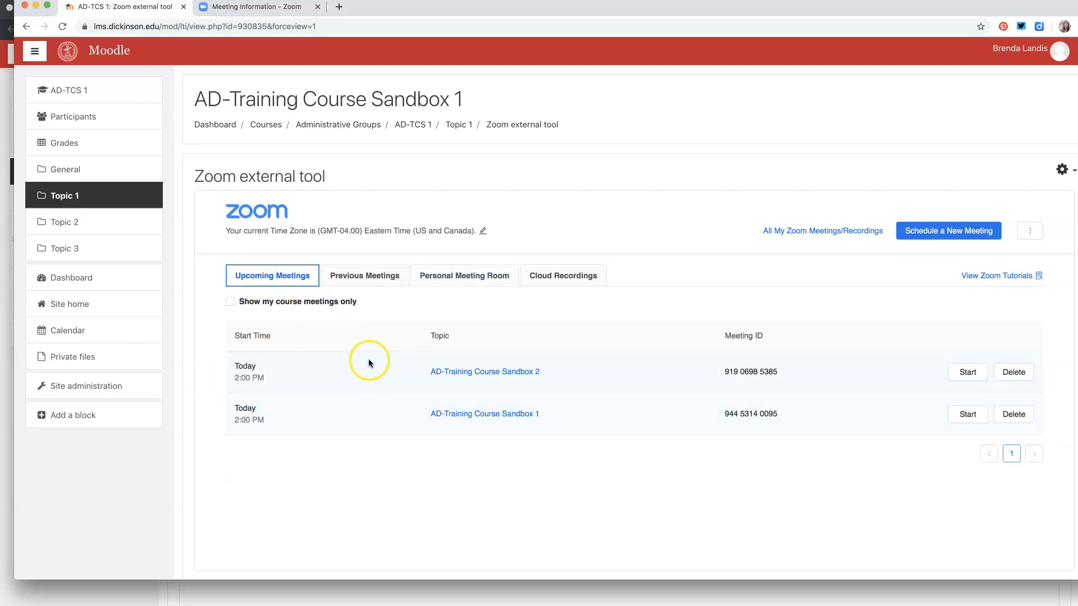
pyautogui.click(264, 7)
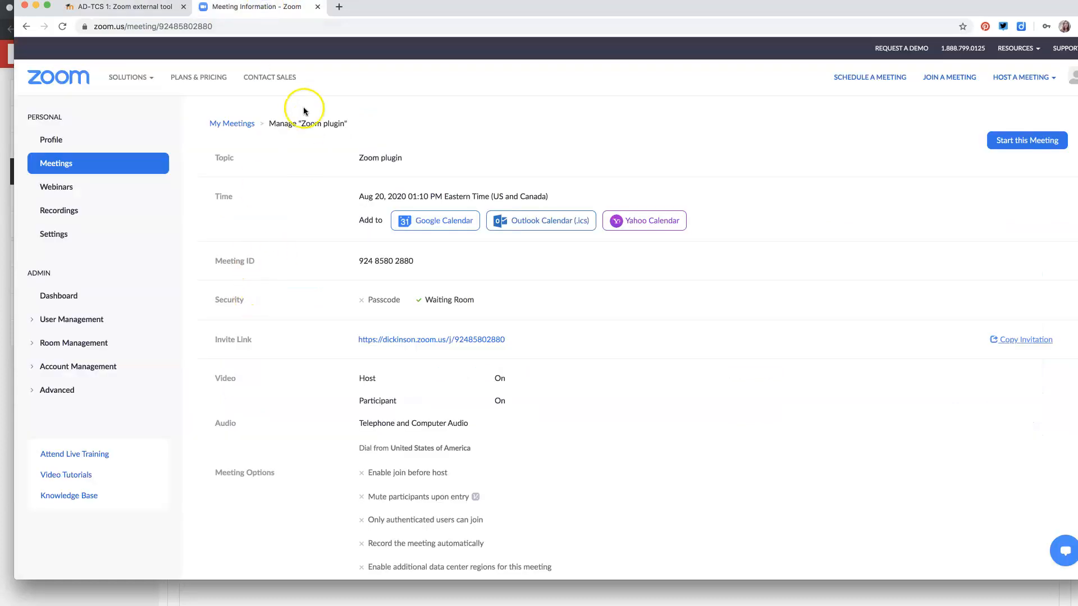
pyautogui.click(233, 124)
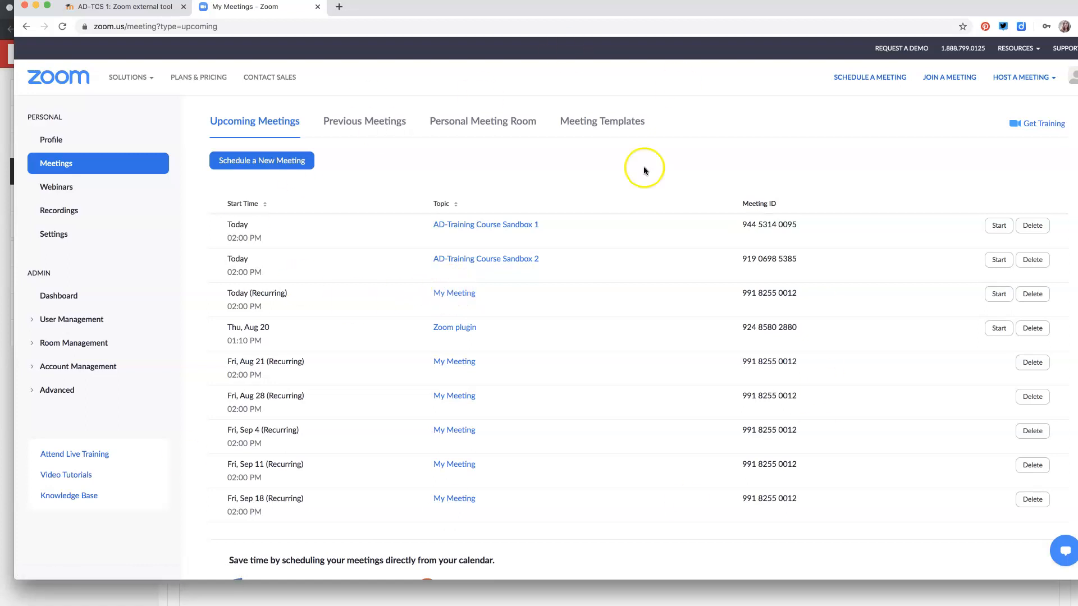
pyautogui.click(143, 13)
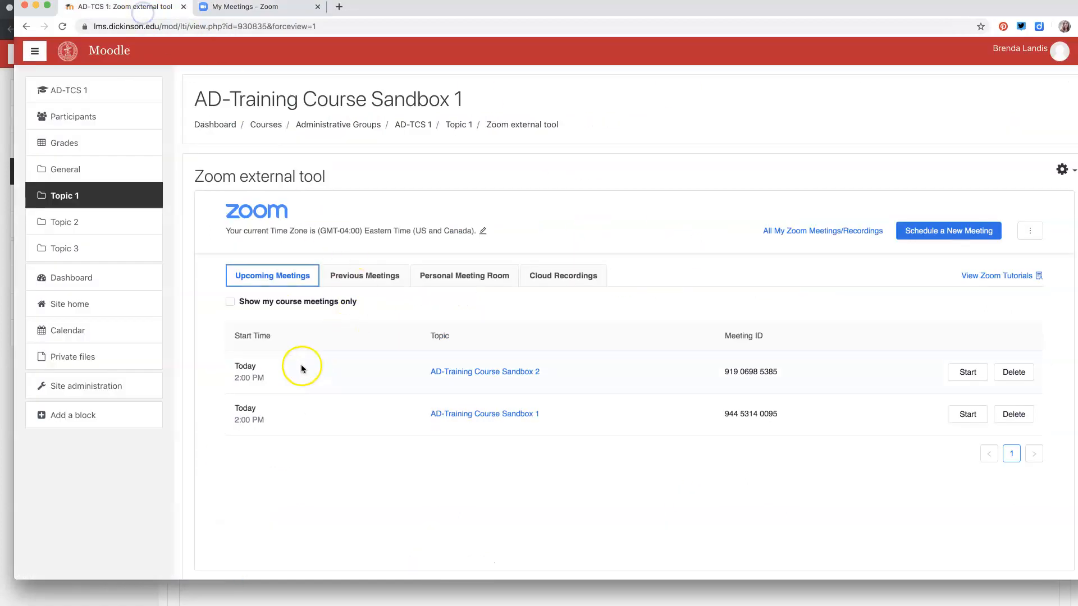
# On the Zoom site, copy the personal meeting room's invitation text from "Join Zoom Meeting" to the end, and close the invitation.
pyautogui.click(245, 7)
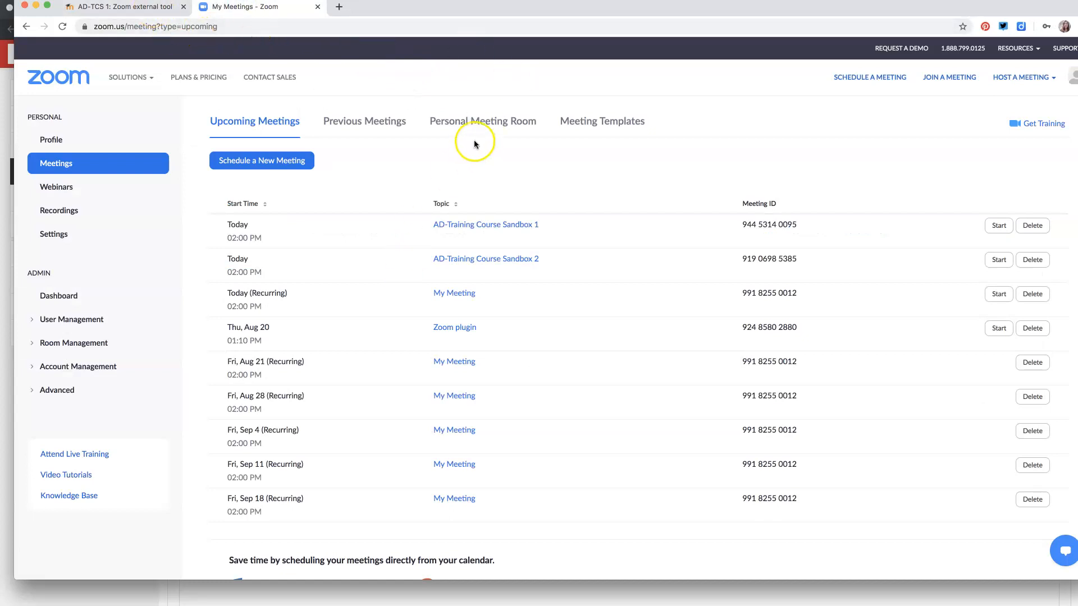
pyautogui.click(487, 123)
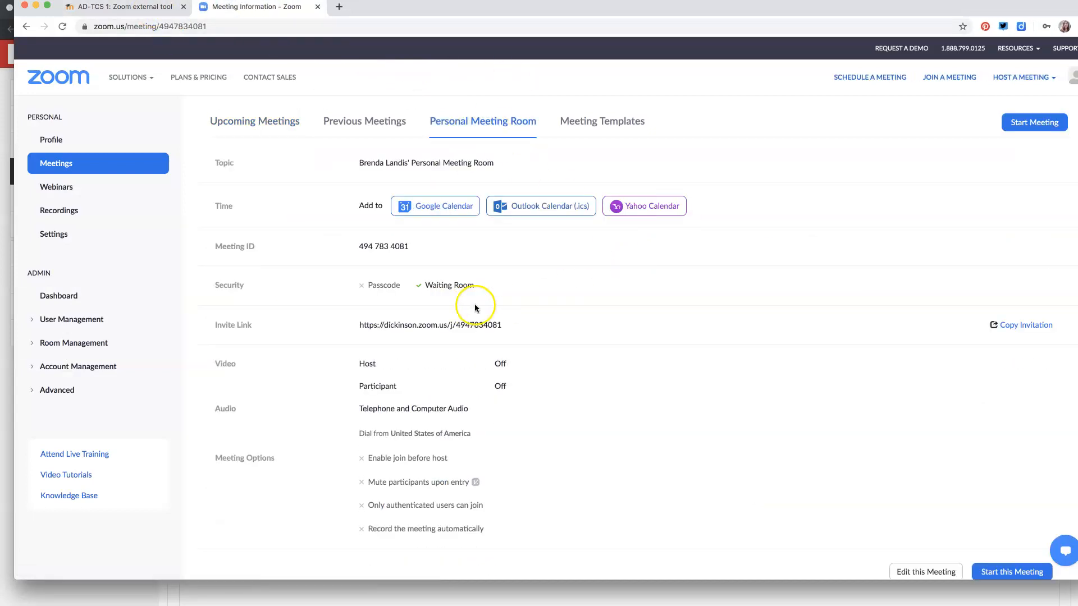
pyautogui.moveTo(359, 325); pyautogui.dragTo(490, 326)
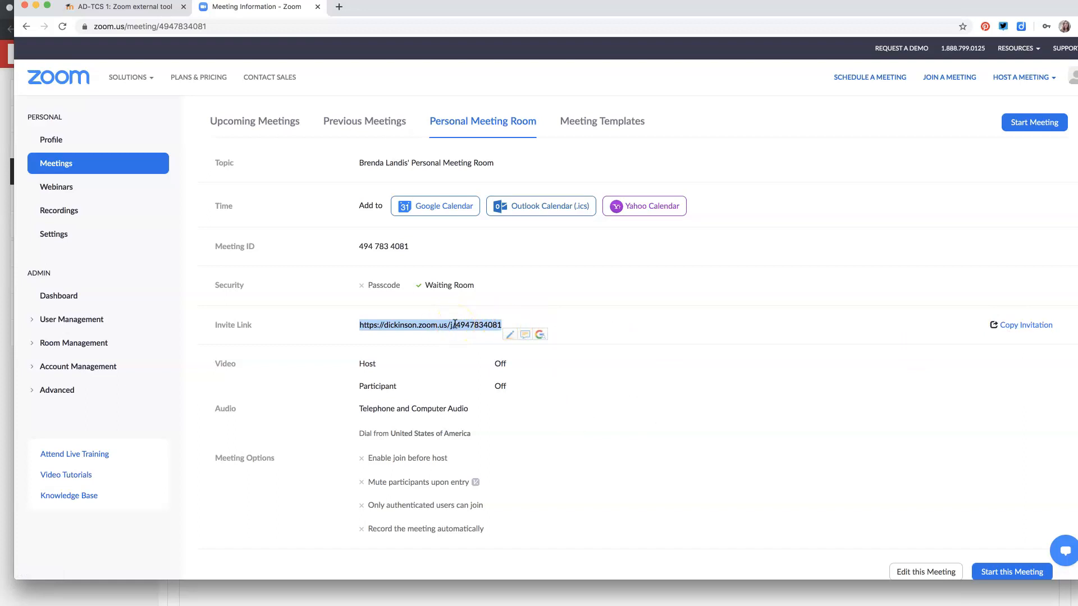
pyautogui.click(1004, 328)
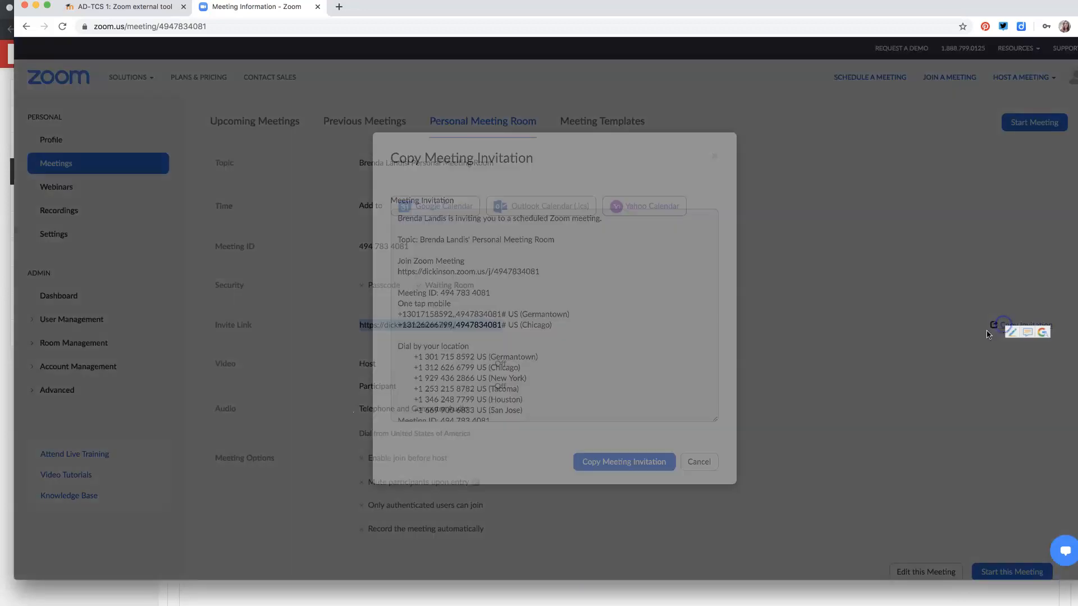
pyautogui.scroll(-2, 456, 349)
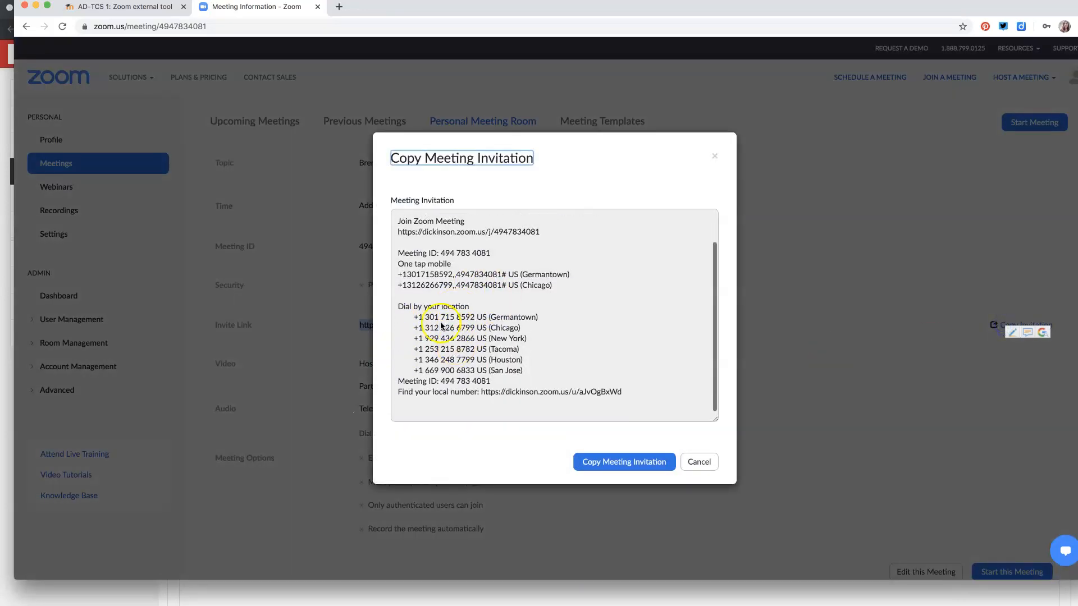
pyautogui.moveTo(631, 392); pyautogui.dragTo(398, 262)
pyautogui.press('super+c')
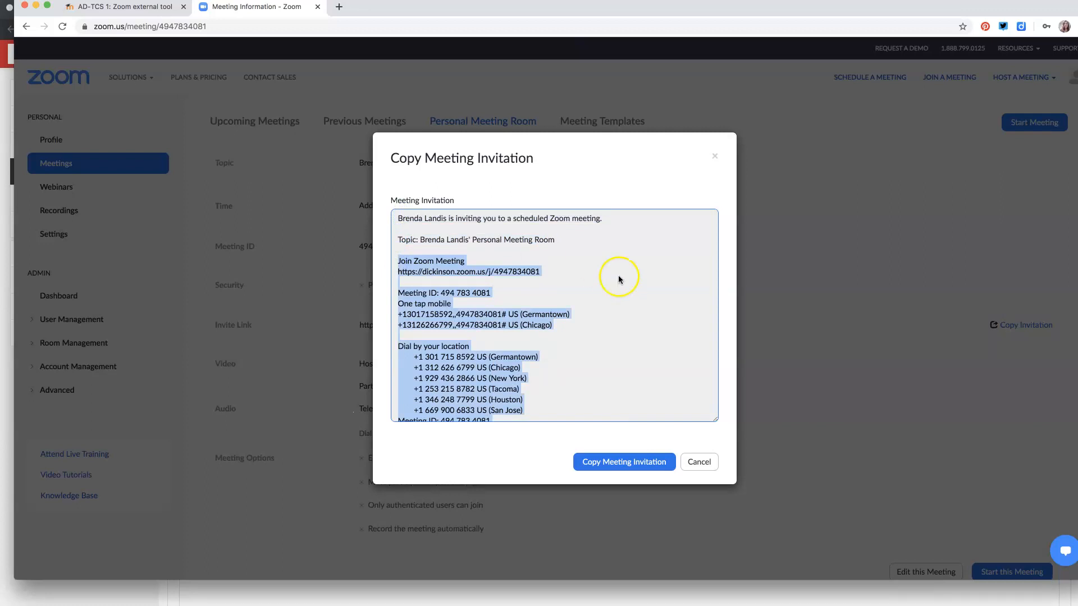
pyautogui.click(696, 464)
# Return to the AD-TCS 1 course in Moodle and add a new Page resource to the General section.
pyautogui.click(97, 6)
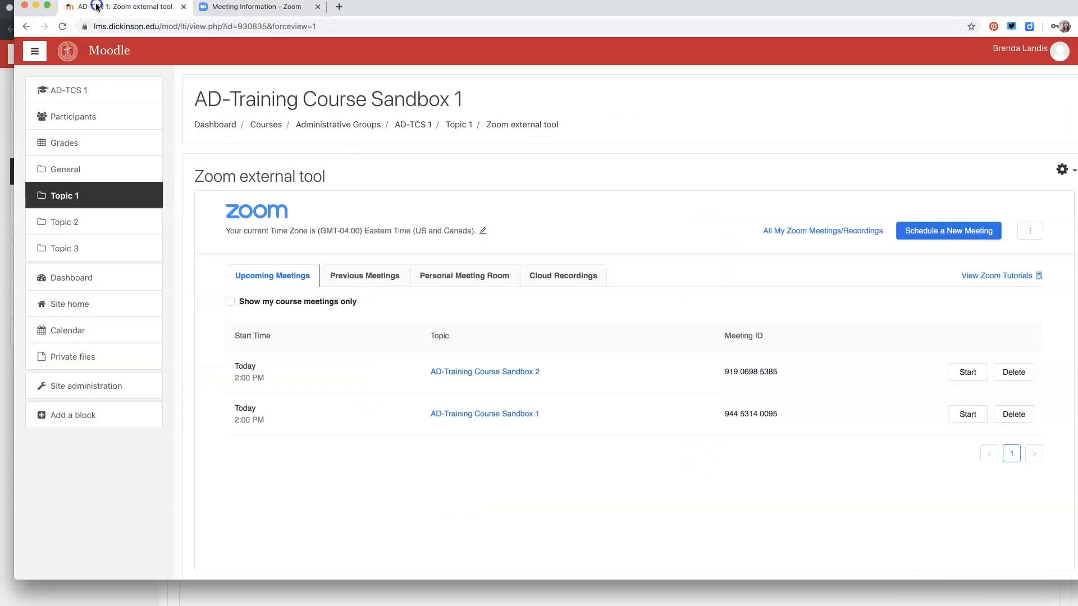
pyautogui.click(431, 124)
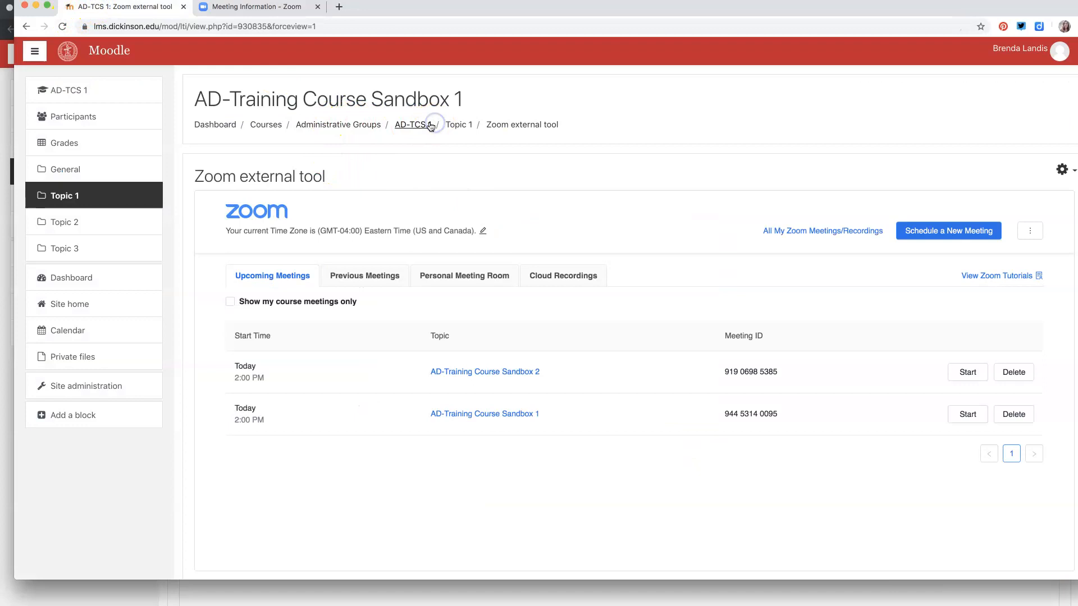
pyautogui.click(801, 386)
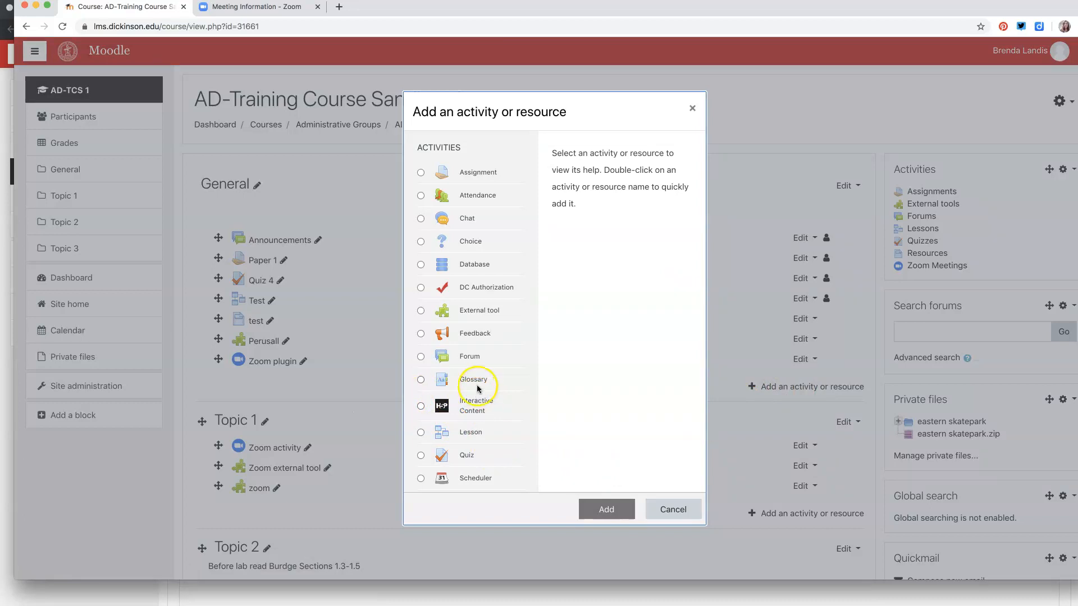
pyautogui.scroll(-5, 476, 393)
pyautogui.scroll(-2, 476, 362)
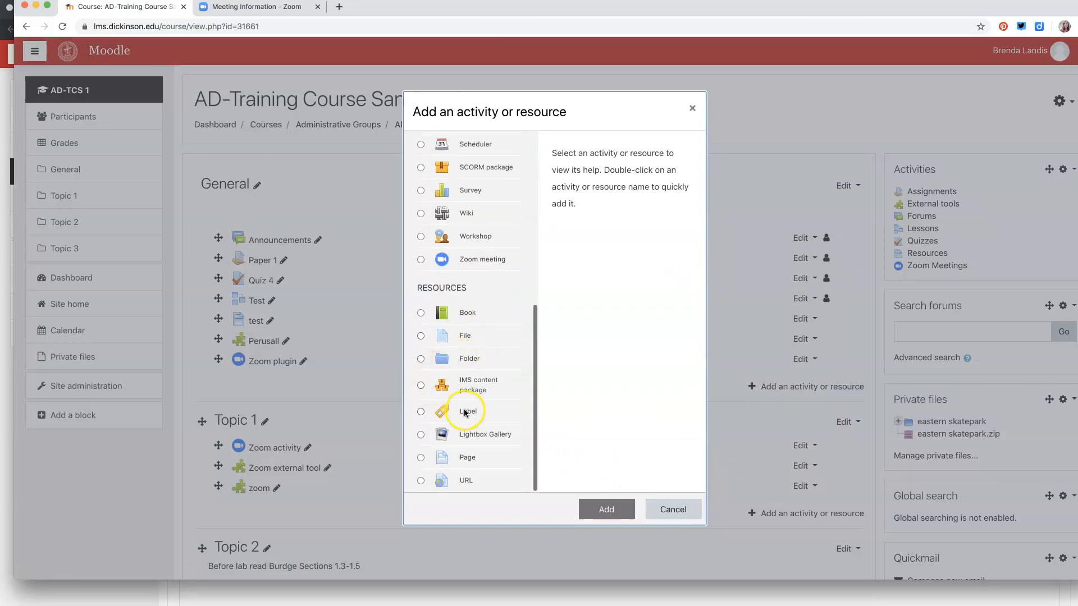
pyautogui.click(462, 457)
pyautogui.click(606, 509)
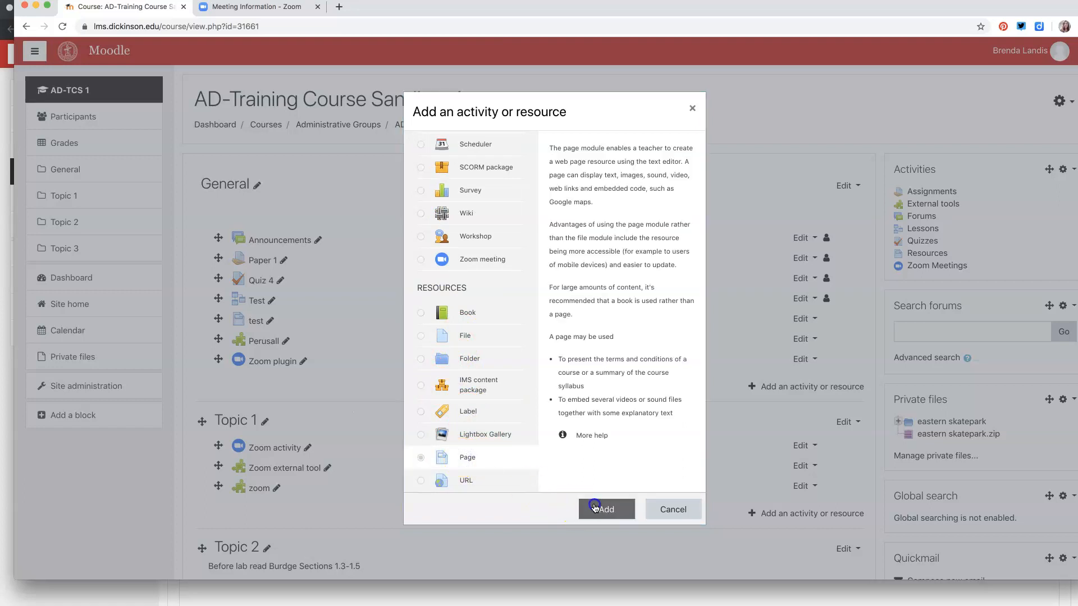
# Paste the copied meeting details as the page's description, name the page "Meeting info", and try to save and display it.
pyautogui.click(465, 318)
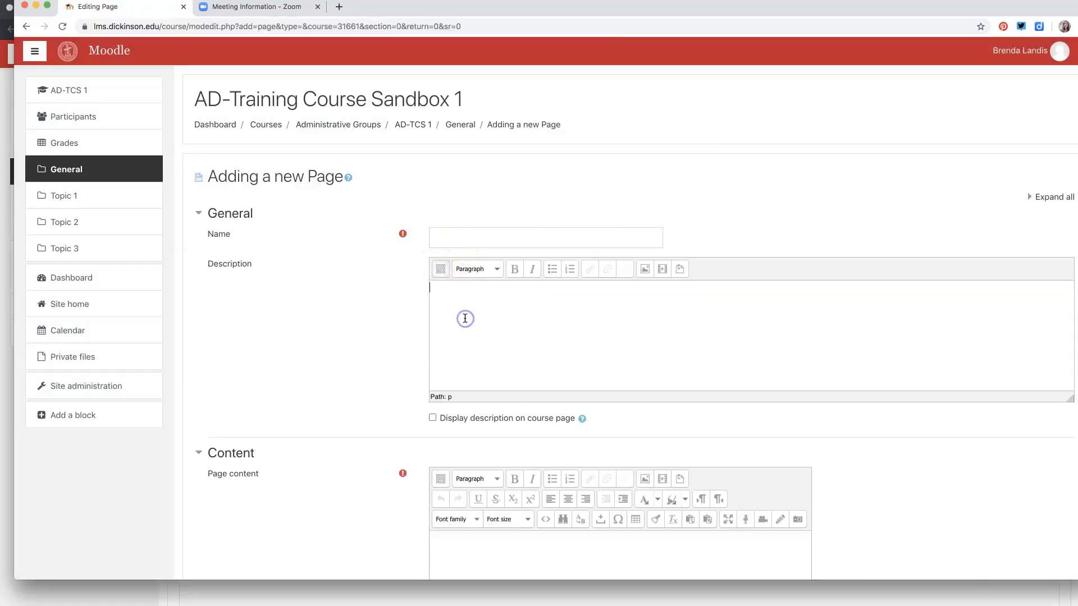
pyautogui.press('super+v')
pyautogui.scroll(5, 551, 346)
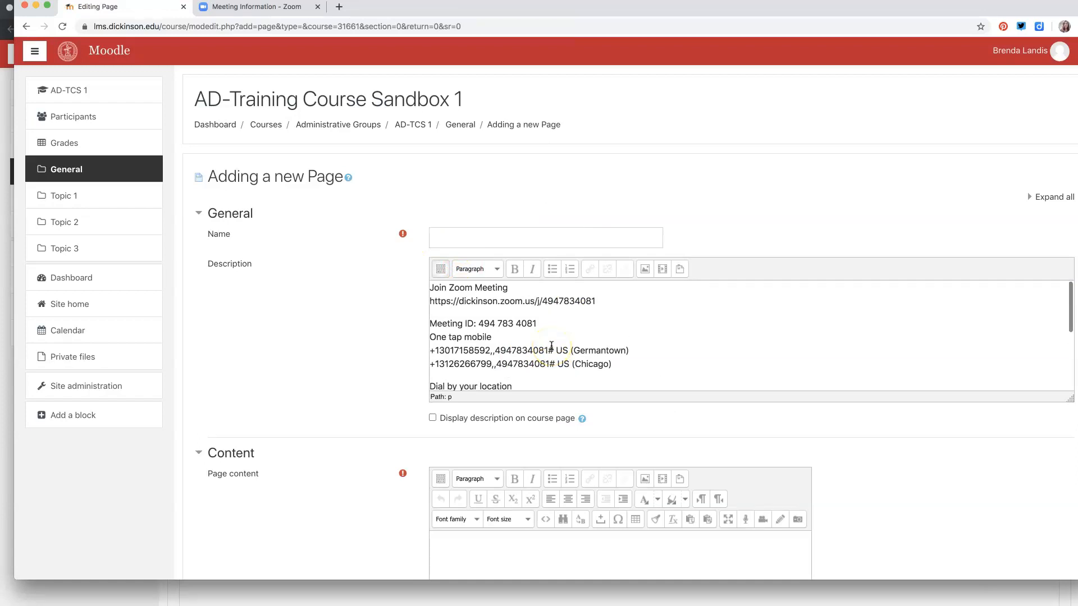
pyautogui.click(493, 244)
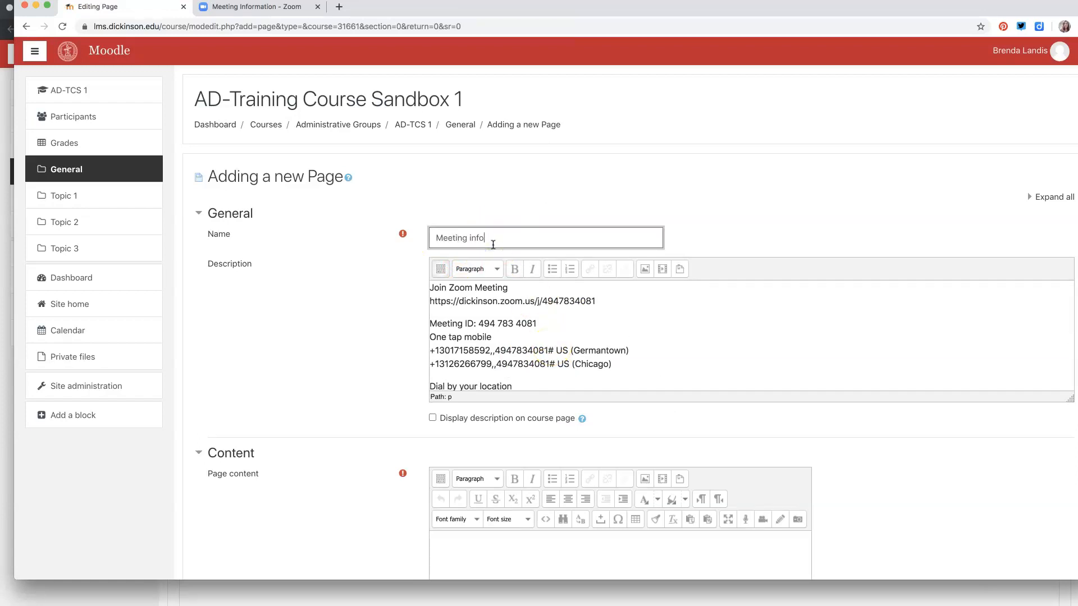
pyautogui.scroll(-7, 392, 382)
pyautogui.click(589, 458)
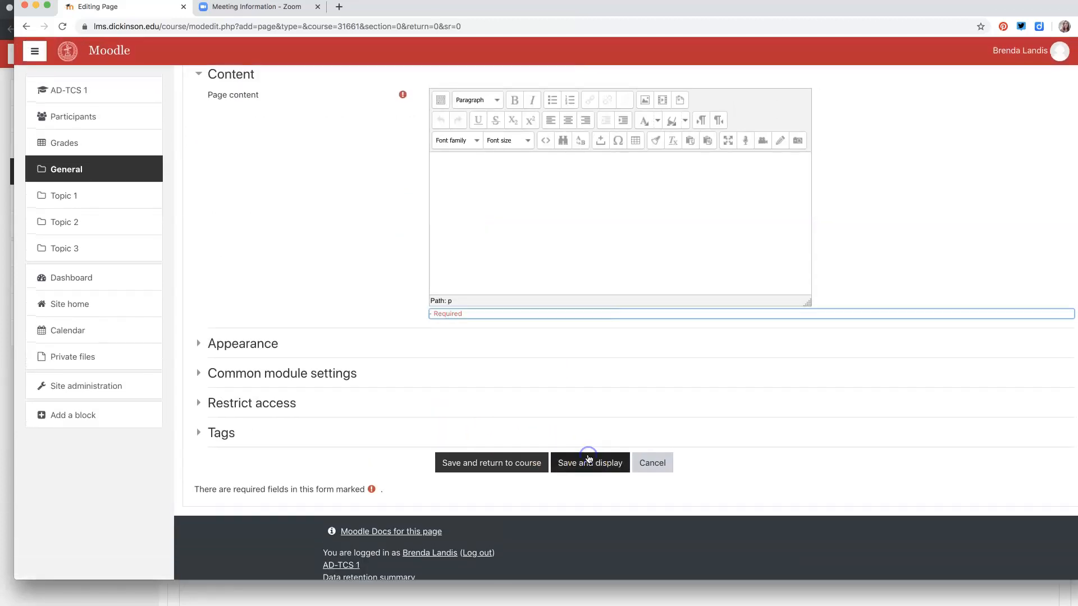
# Paste the copied meeting details into the required page content, and save and display the page.
pyautogui.click(495, 272)
pyautogui.press('super+v')
pyautogui.scroll(6, 530, 392)
pyautogui.scroll(-5, 530, 392)
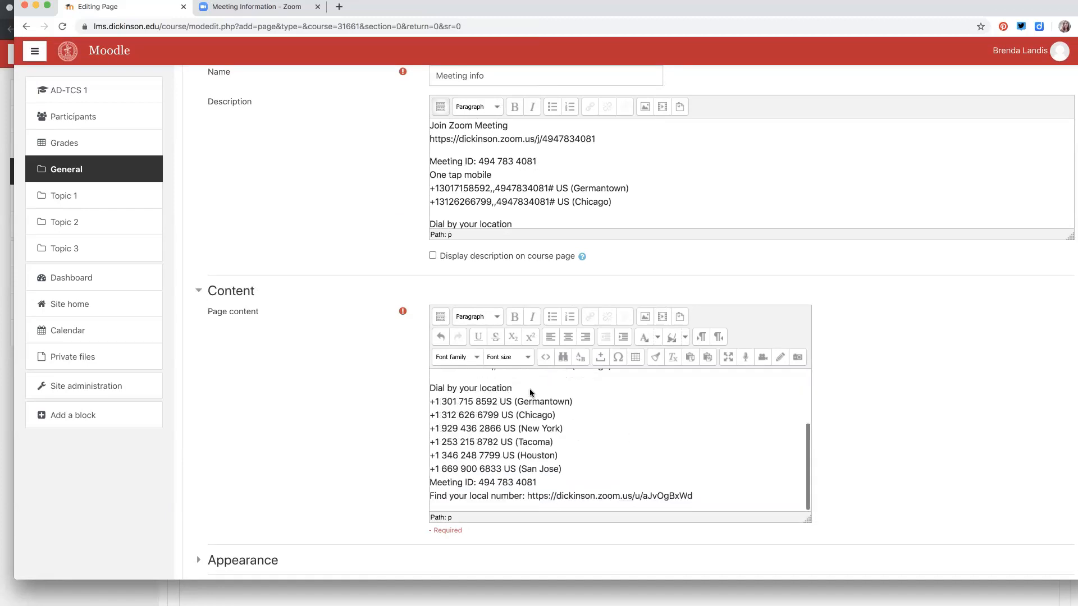
pyautogui.scroll(-3, 530, 389)
pyautogui.click(570, 448)
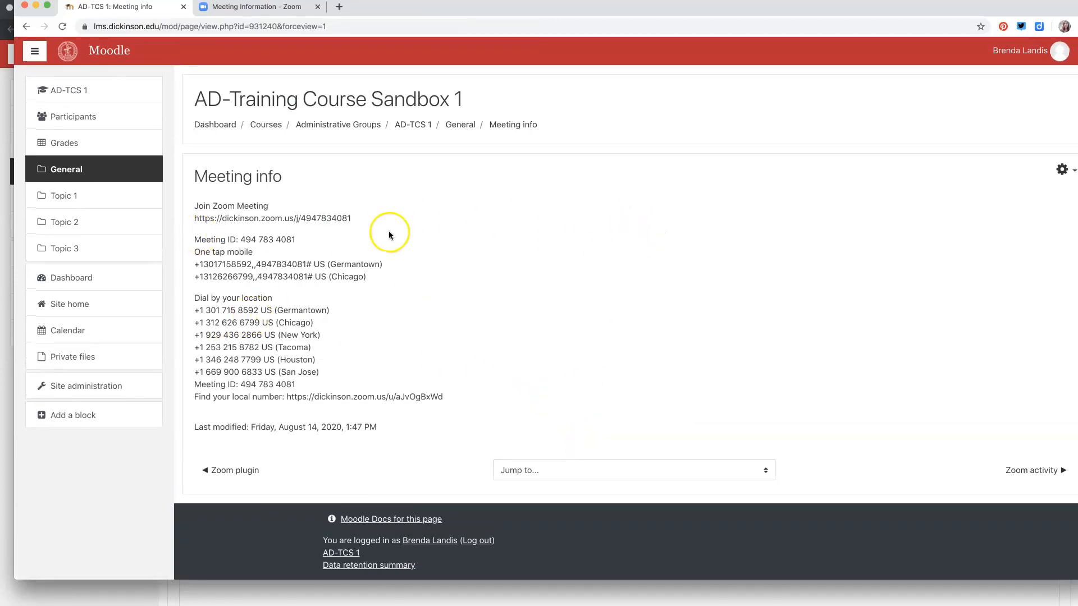
# Open the AD-TCS 1 course page, switch to the Zoom site, and copy the personal meeting room's invite link.
pyautogui.click(414, 124)
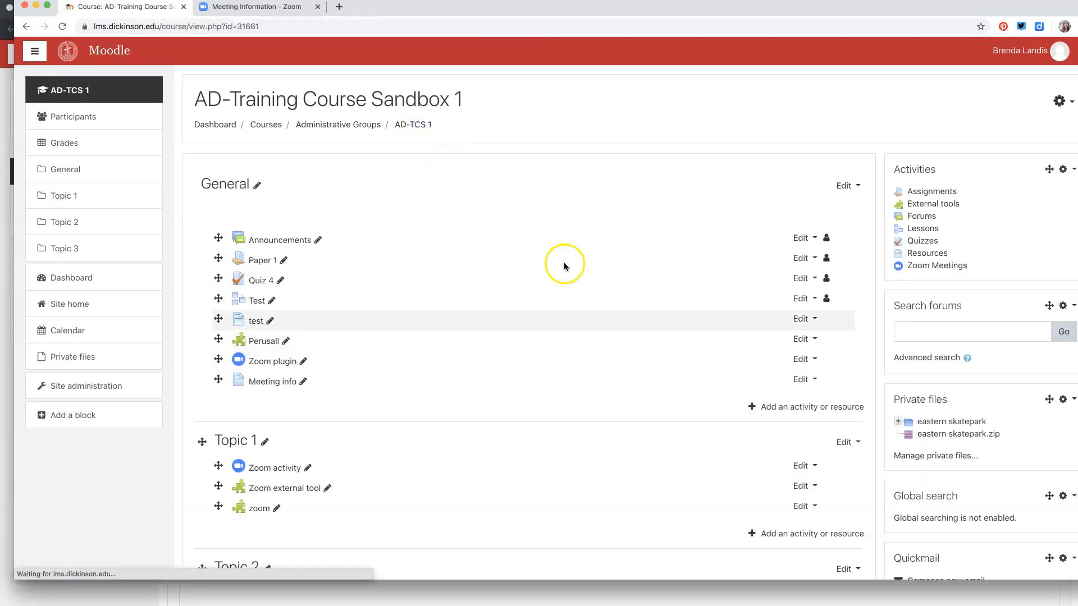
pyautogui.click(270, 6)
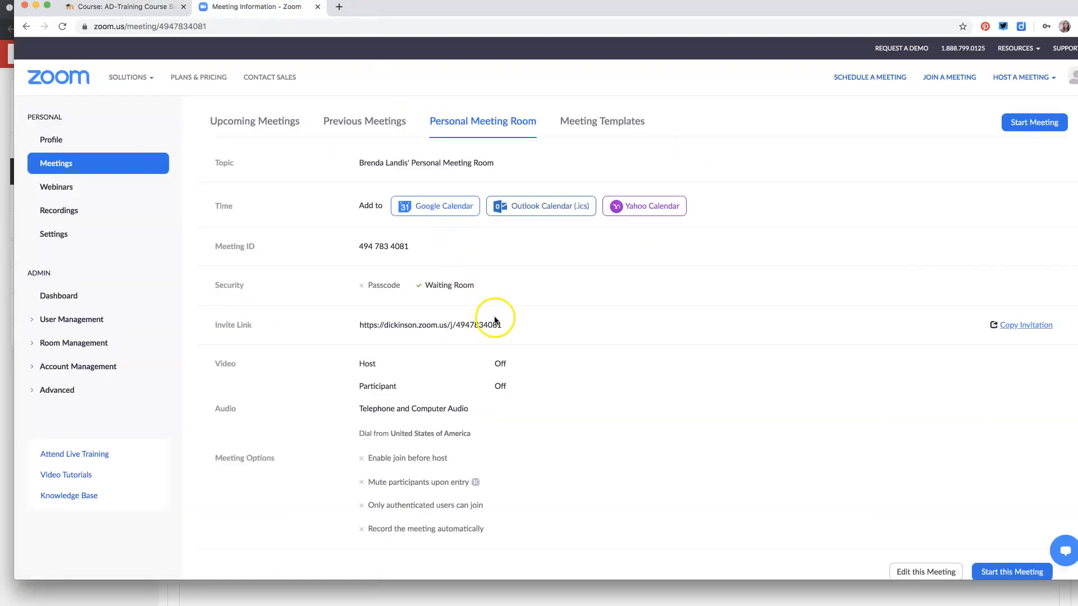
pyautogui.tripleClick(452, 317)
pyautogui.press('cmd+c')
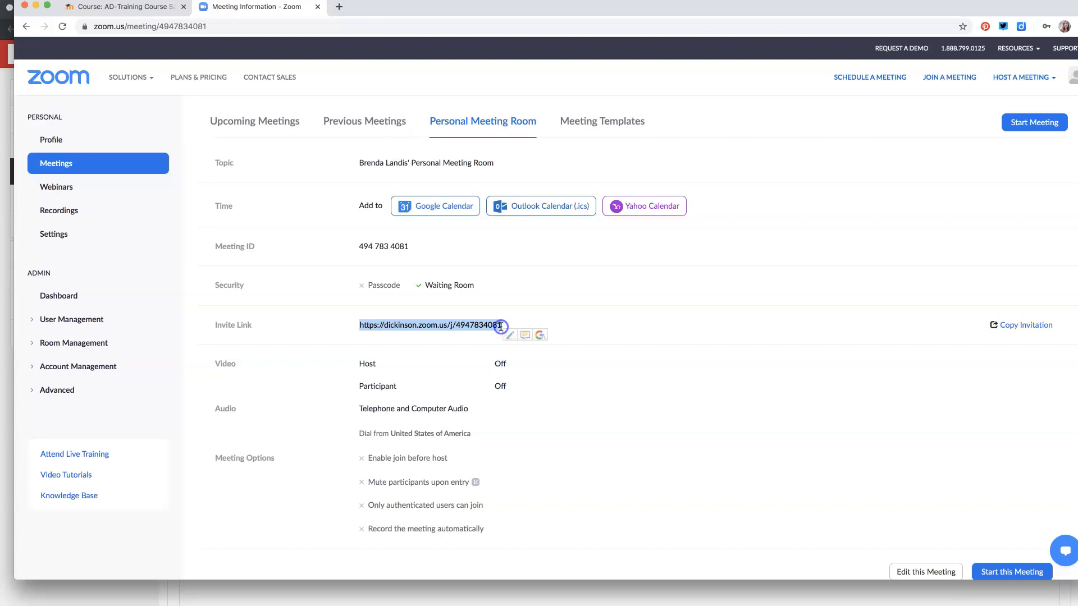
# Return to the AD-TCS 1 course in Moodle and add a new URL resource to the General section.
pyautogui.click(143, 6)
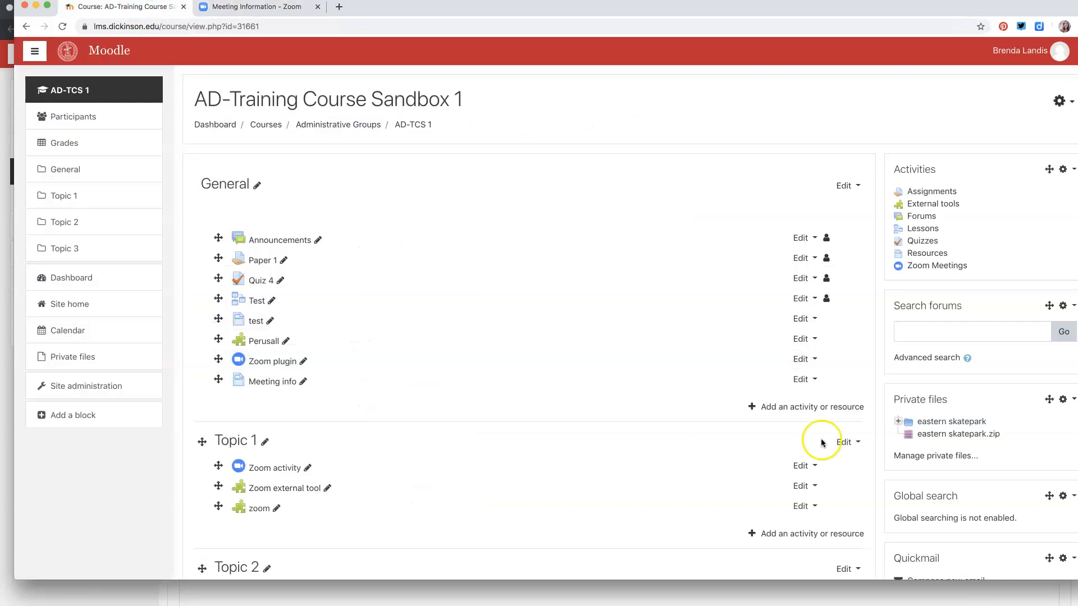
pyautogui.click(820, 407)
pyautogui.scroll(-6, 450, 442)
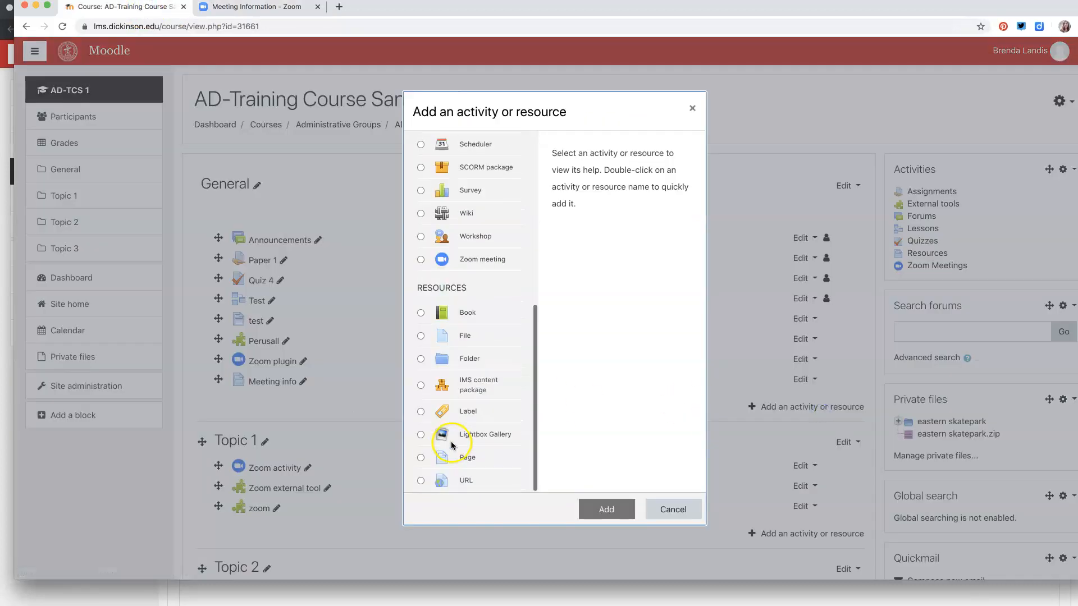
pyautogui.click(449, 485)
pyautogui.click(607, 509)
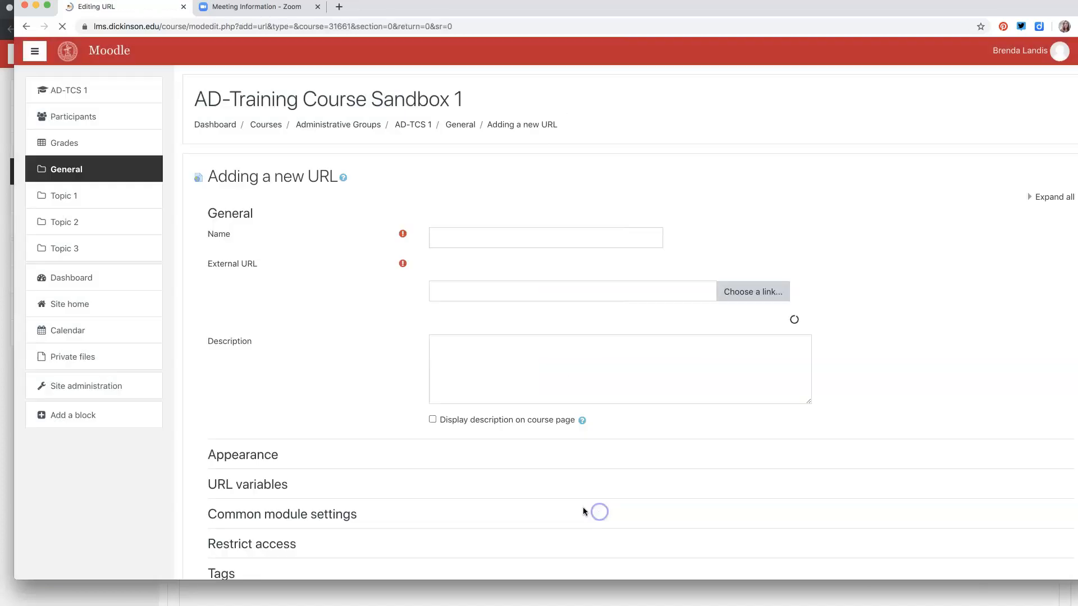
# Name the URL resource "link", paste the copied meeting link as its external URL, and save it, returning to the course.
pyautogui.click(475, 241)
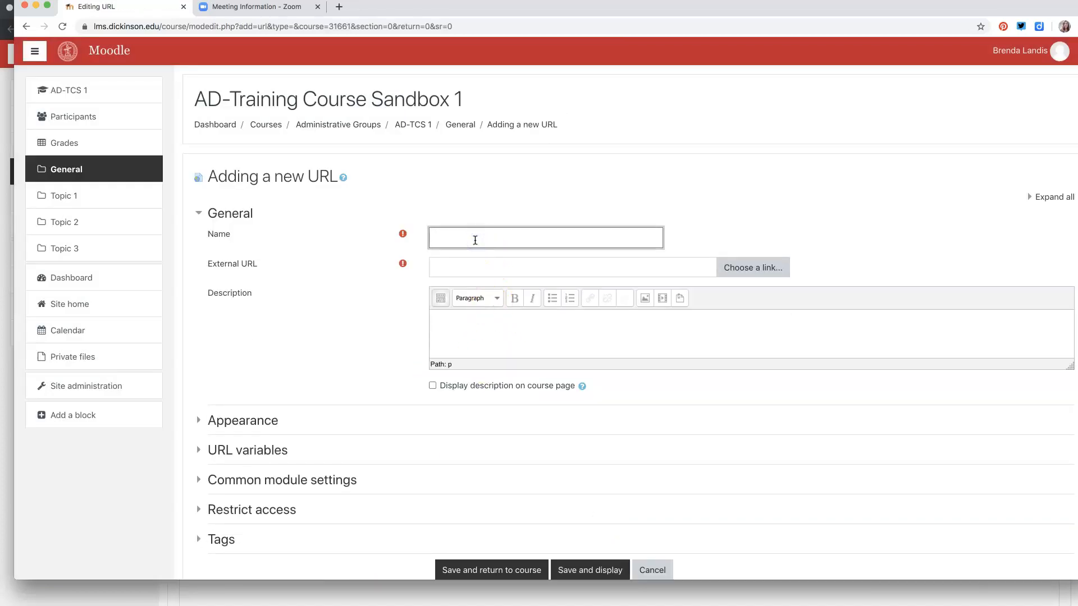
pyautogui.click(472, 266)
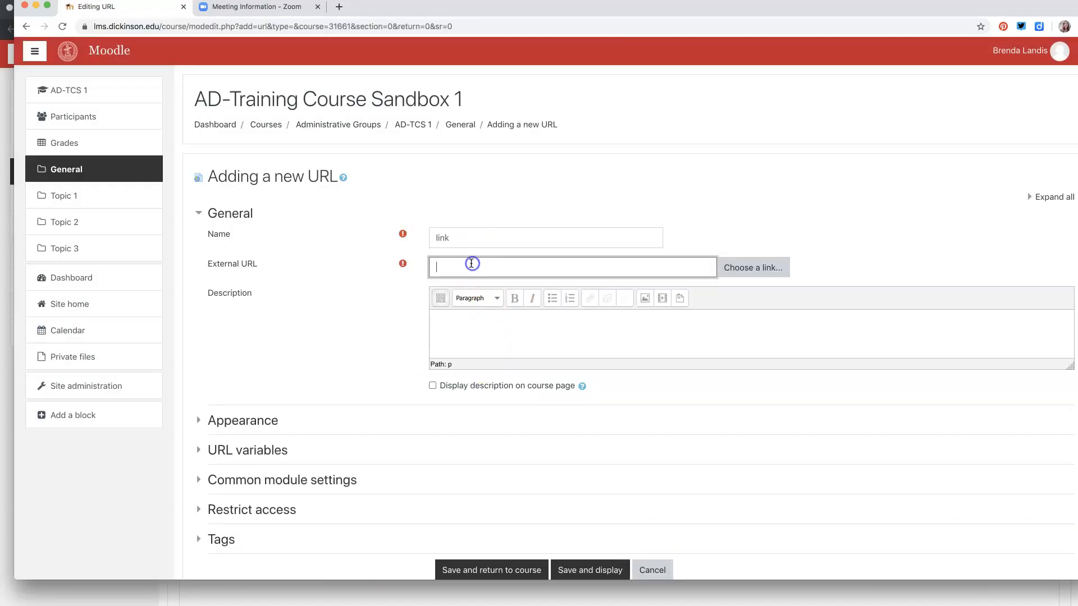
pyautogui.press('cmd+v')
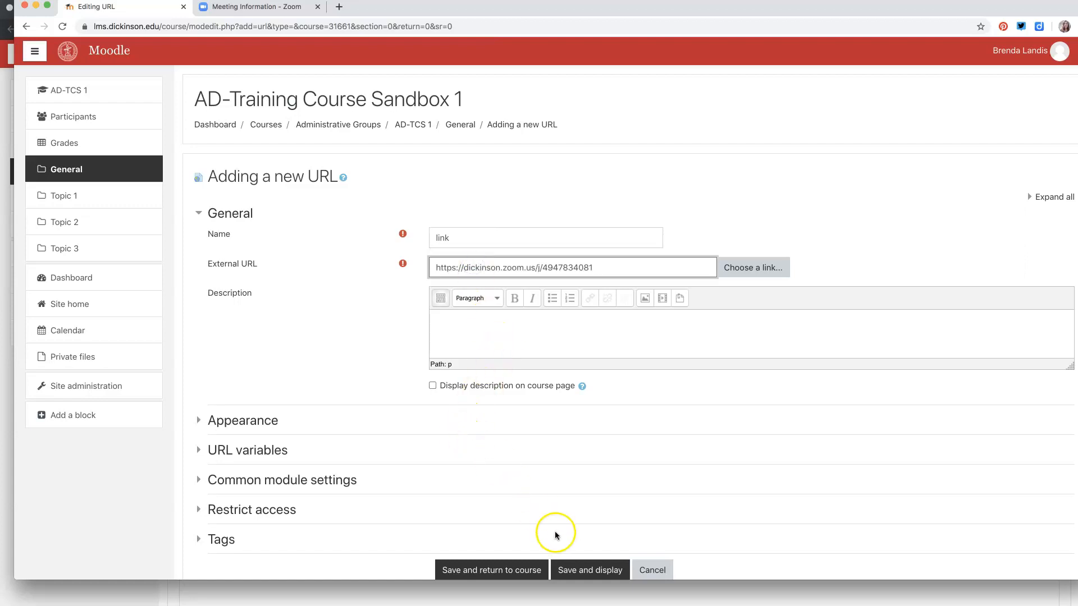
pyautogui.click(528, 572)
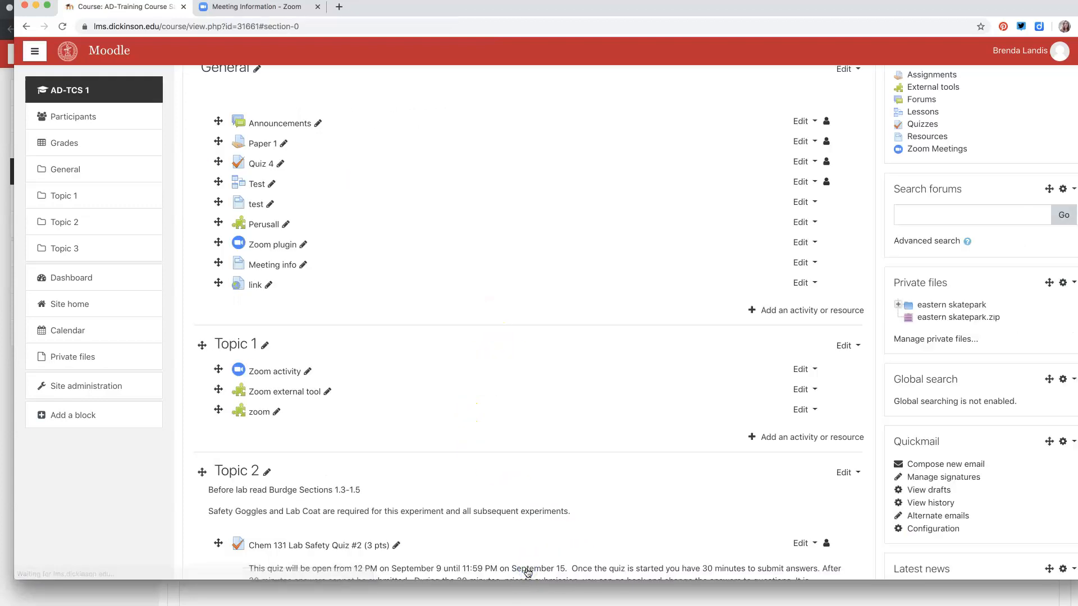
pyautogui.click(251, 287)
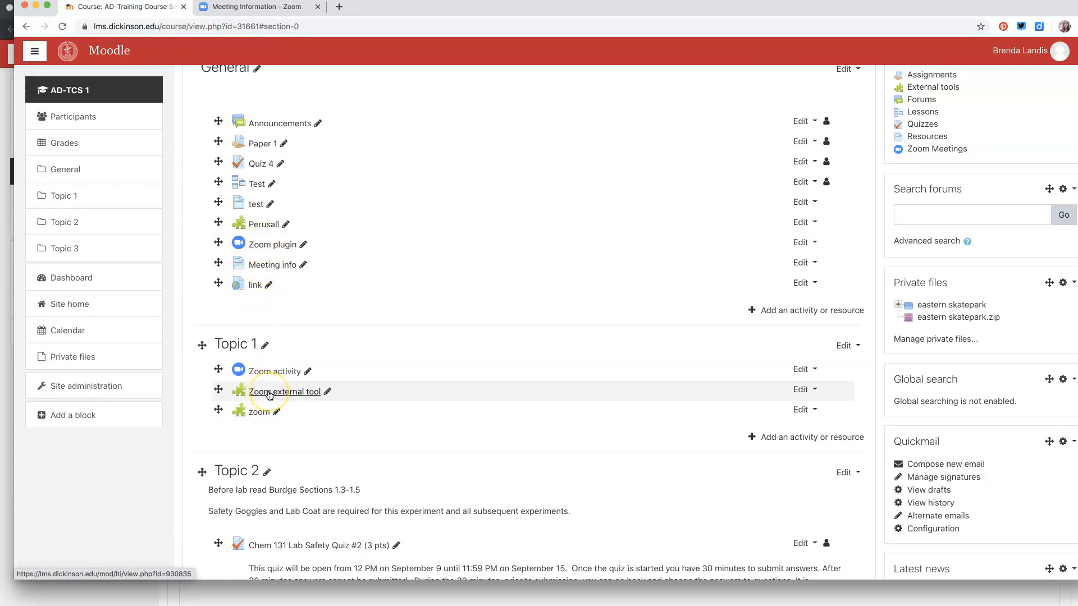
pyautogui.click(317, 395)
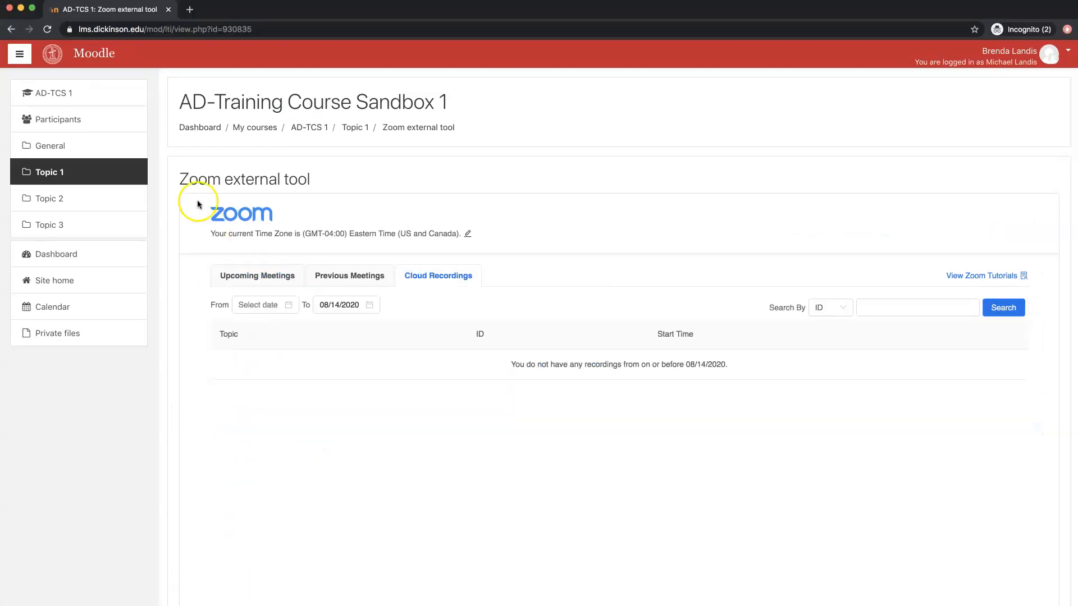
# In the incognito Moodle session, open the AD-Training Course Sandbox 2 course from the Dashboard and turn editing on.
pyautogui.click(78, 54)
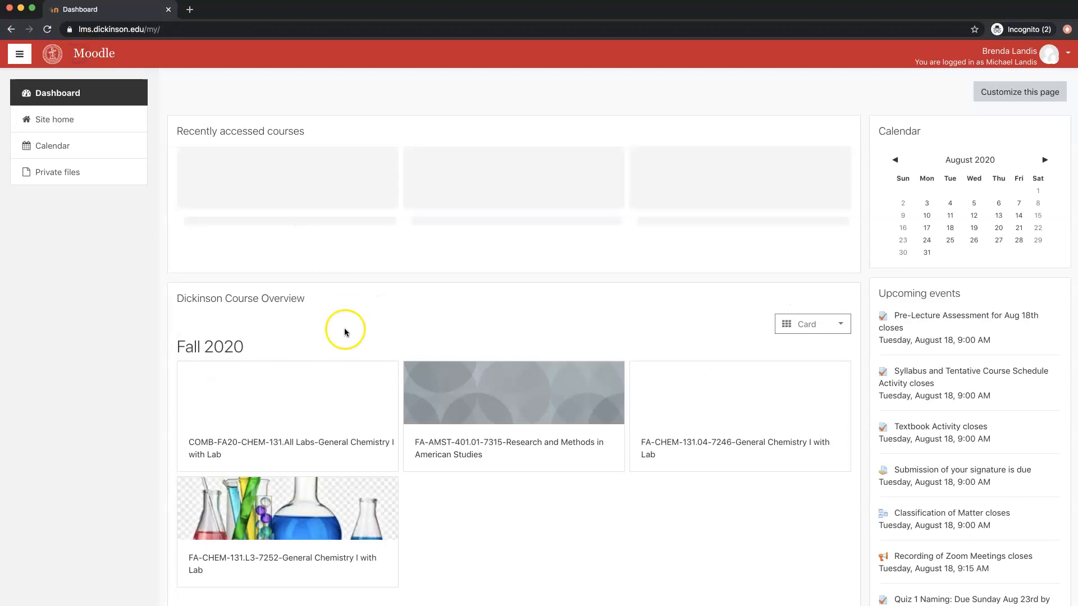
pyautogui.scroll(-6, 345, 329)
pyautogui.click(446, 362)
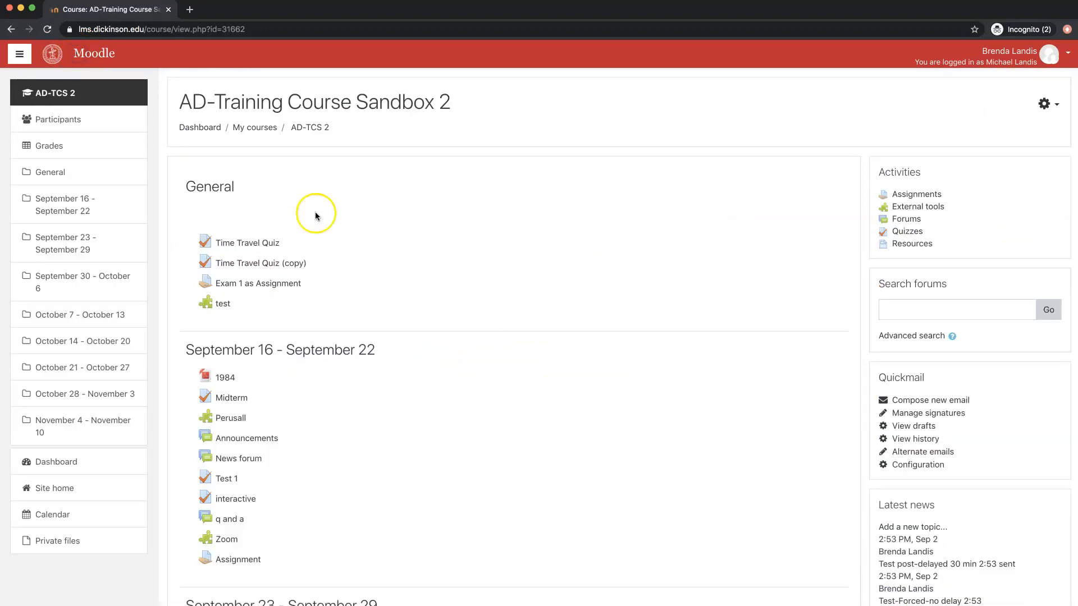
pyautogui.click(1046, 103)
pyautogui.click(1026, 141)
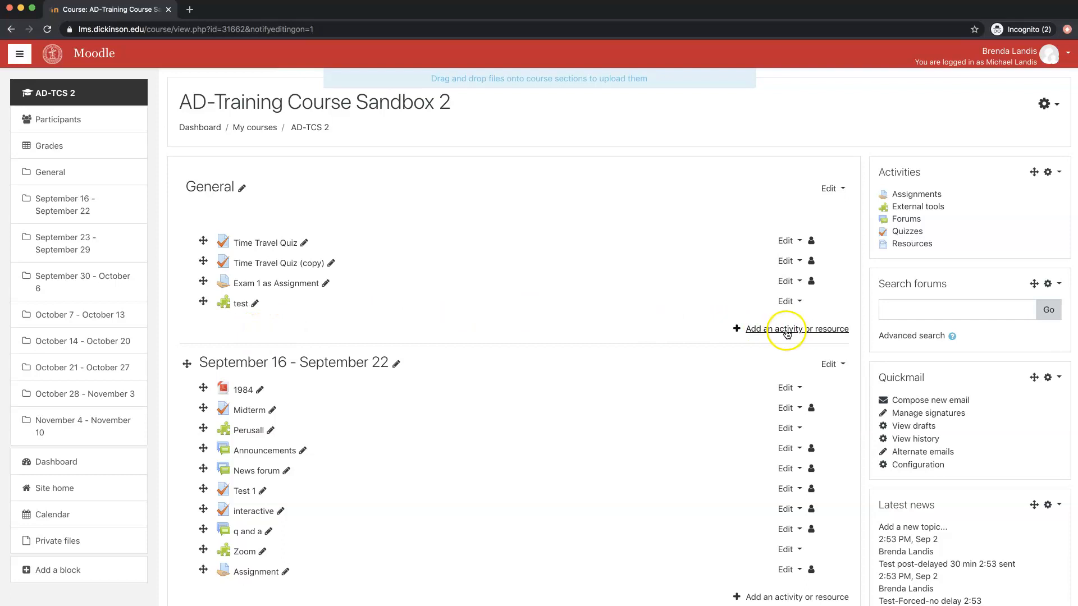
# Try to add a Zoom meeting activity to the General section, and go back to the course page.
pyautogui.click(787, 331)
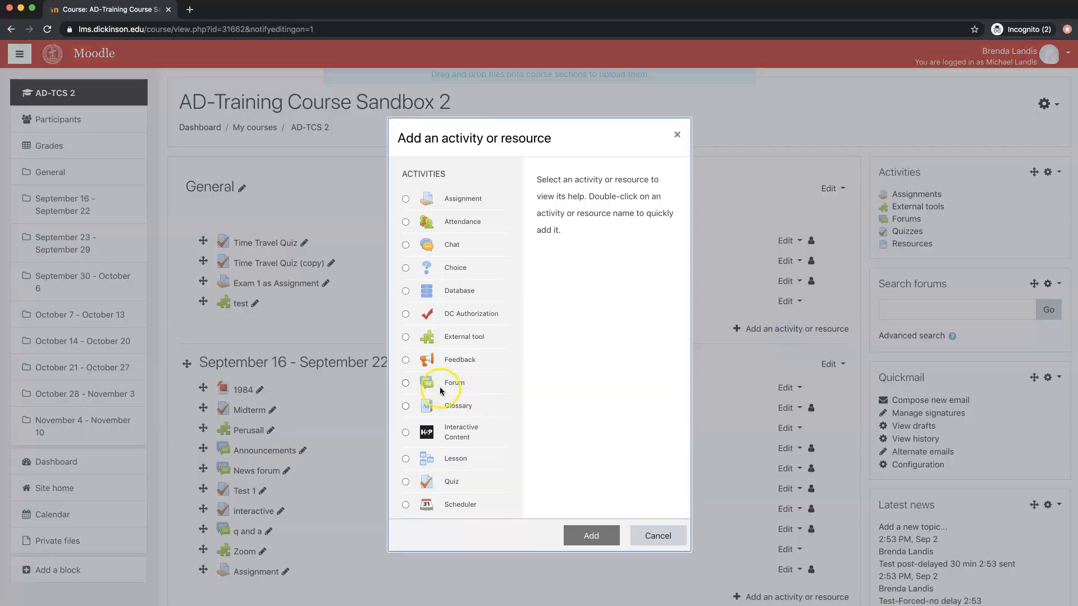
pyautogui.scroll(-5, 452, 393)
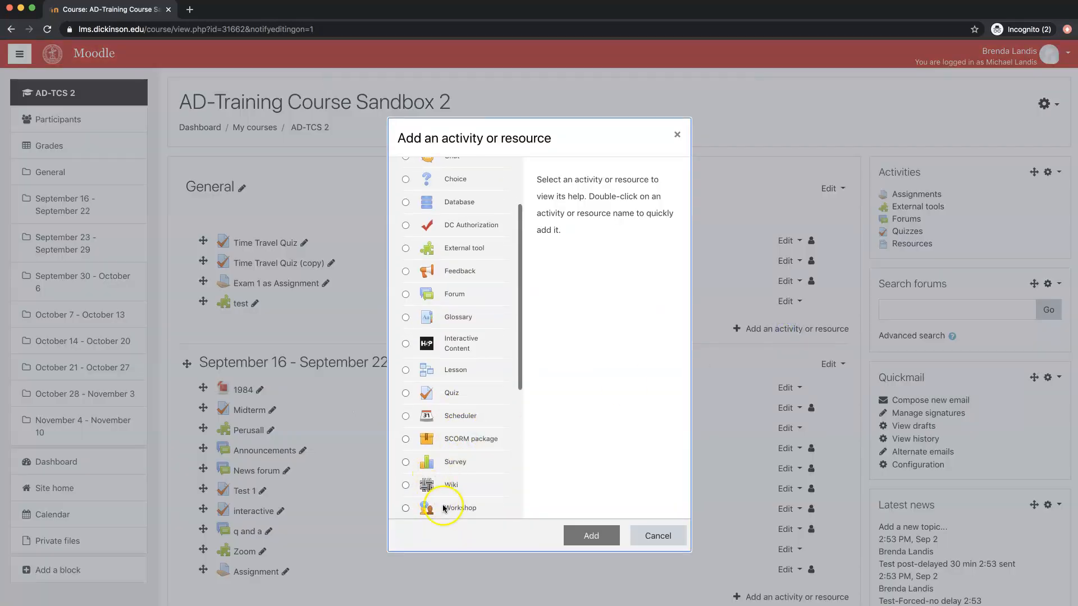
pyautogui.click(443, 477)
pyautogui.click(591, 535)
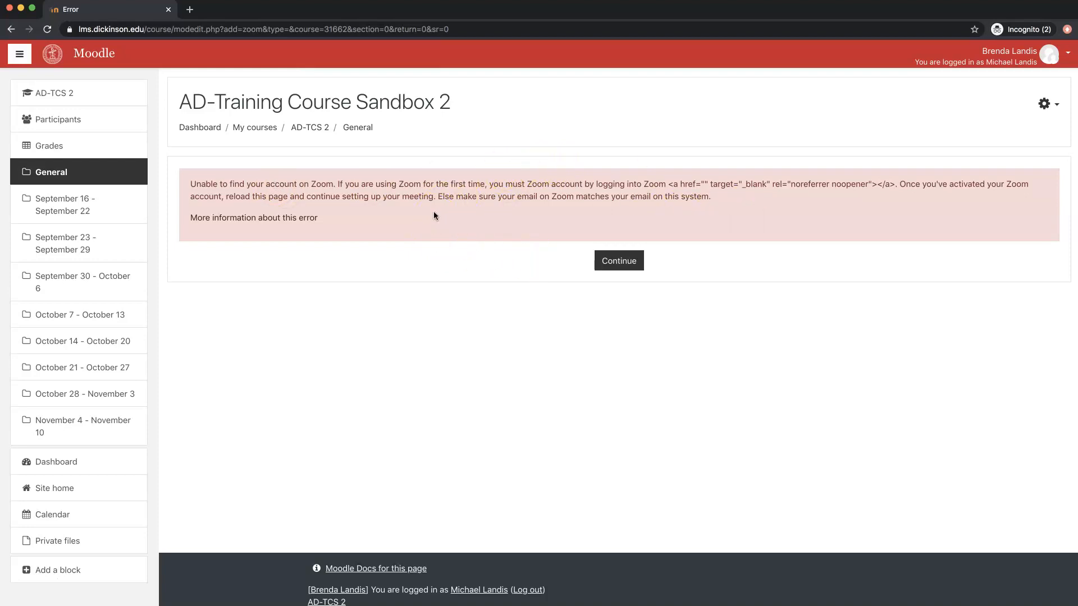
pyautogui.click(12, 29)
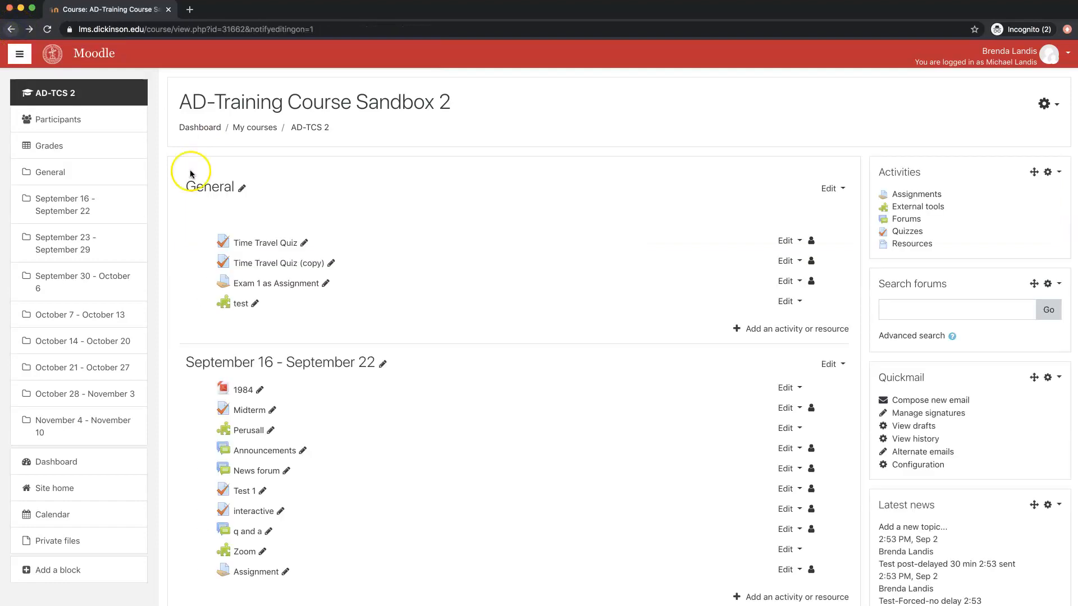
# Add an External tool named "zoom test" to the General section with Zoom Pro as the preconfigured tool, and save and display it.
pyautogui.click(762, 332)
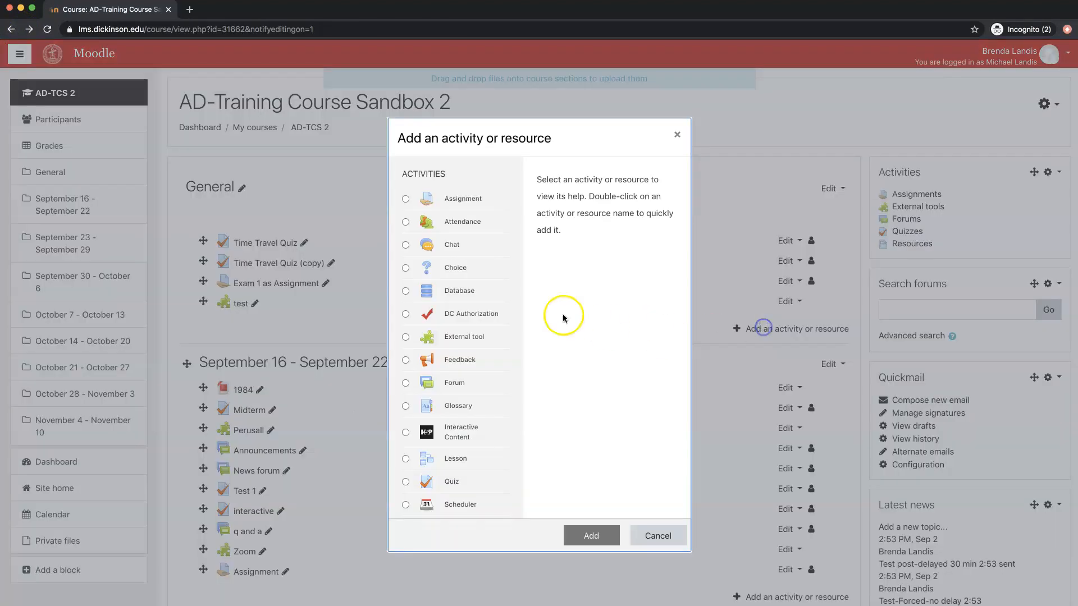
pyautogui.click(447, 340)
pyautogui.click(588, 536)
pyautogui.click(480, 271)
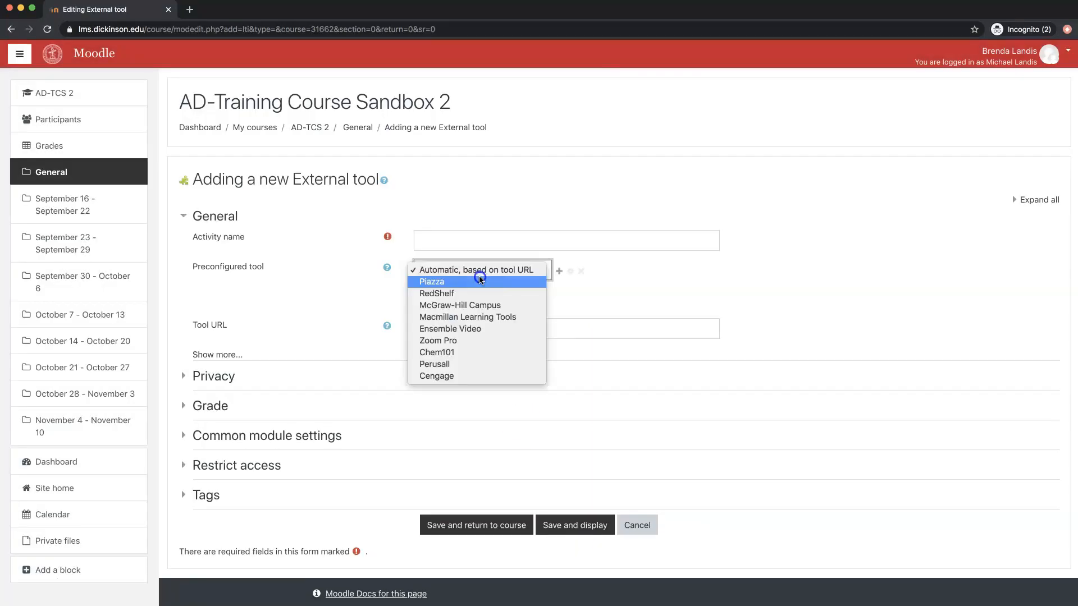
pyautogui.click(463, 340)
pyautogui.click(451, 243)
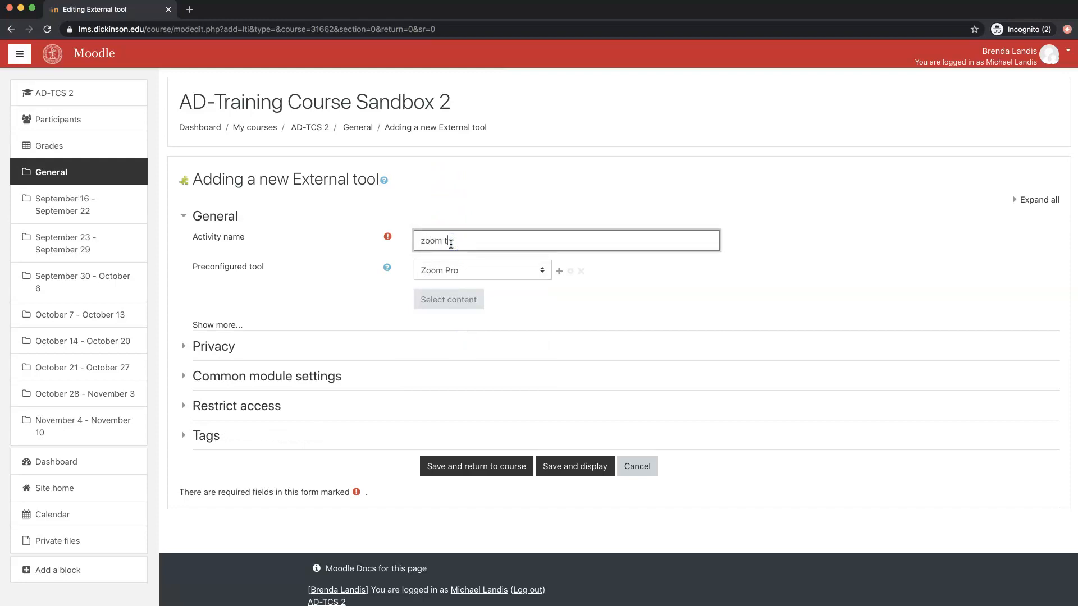
pyautogui.click(561, 465)
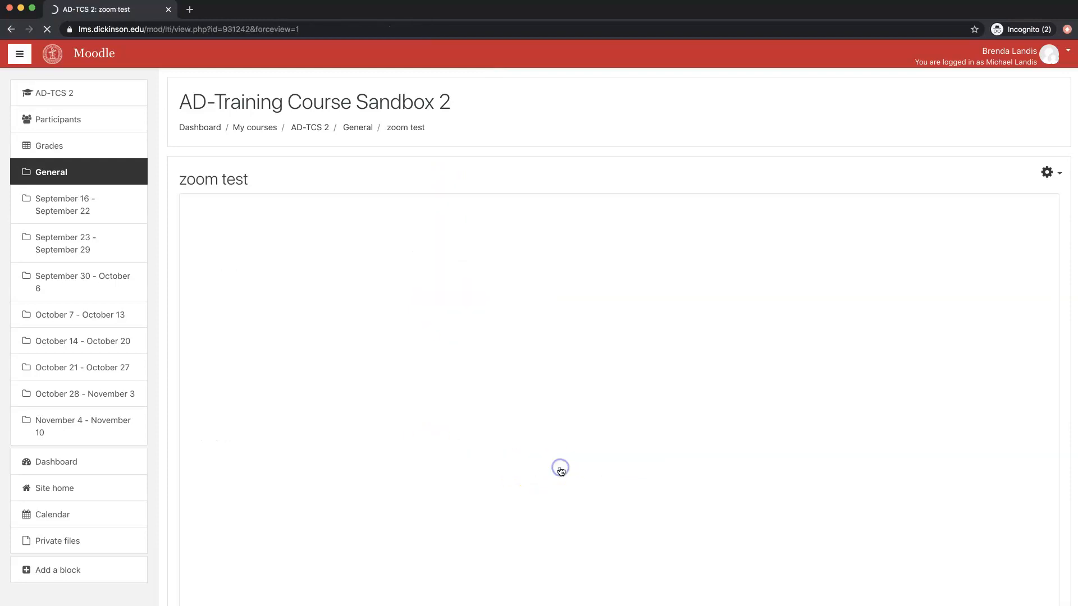